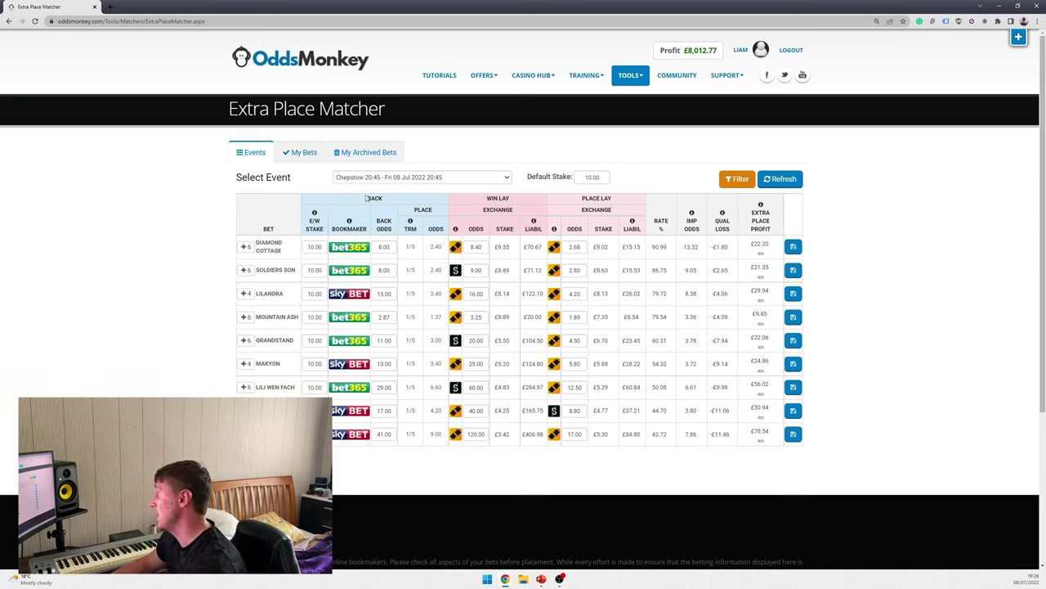
# Review Diamond Cottage's back bet details: each-way stake, bookmaker, back odds, place terms and place odds.
pyautogui.doubleClick(367, 199)
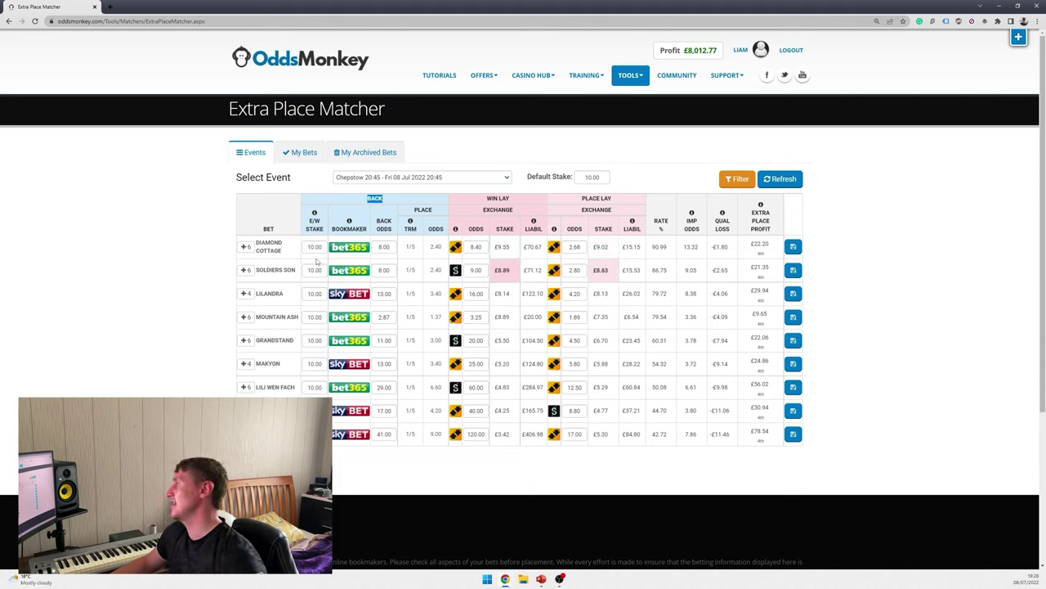
pyautogui.moveTo(308, 251); pyautogui.dragTo(326, 248)
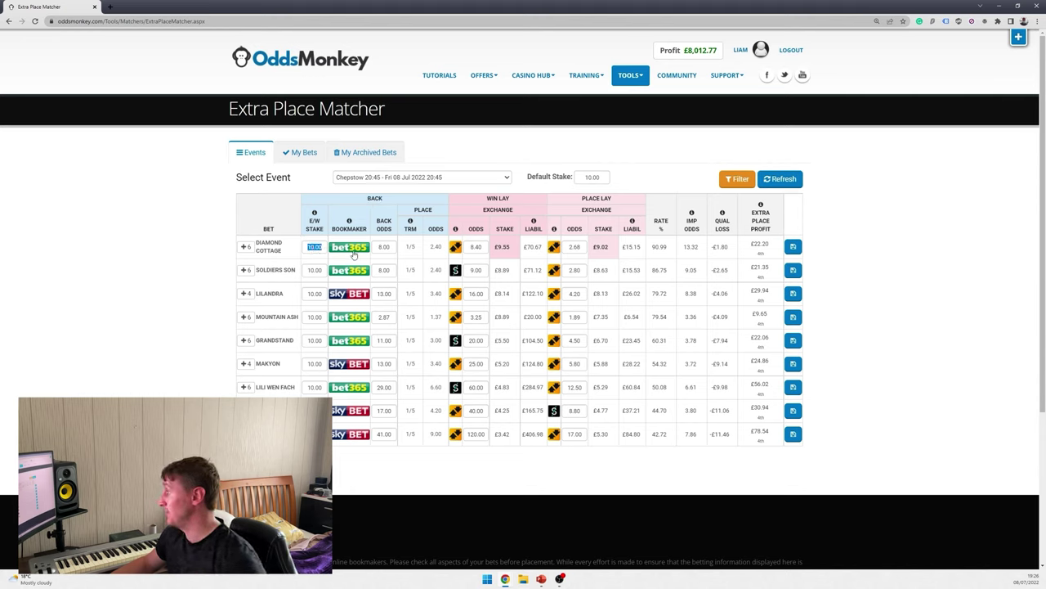
pyautogui.moveTo(289, 256); pyautogui.dragTo(256, 242)
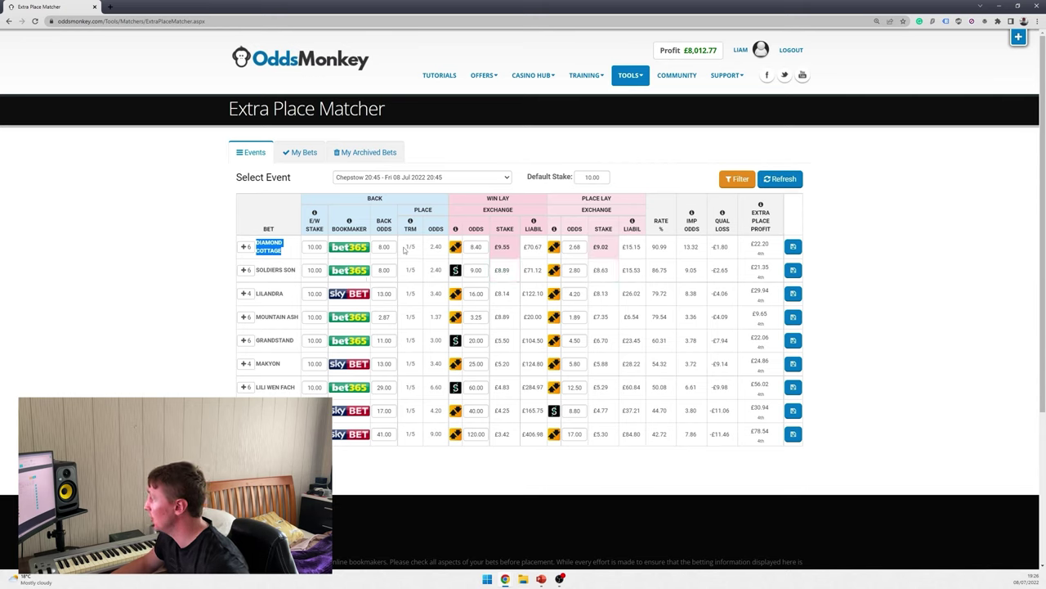
pyautogui.moveTo(404, 247); pyautogui.dragTo(418, 250)
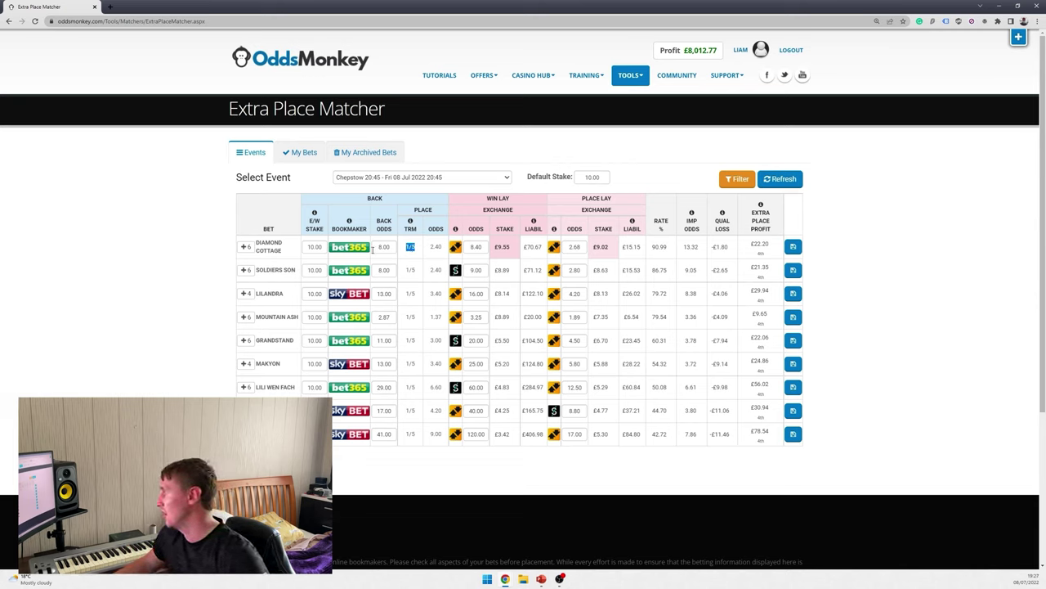
pyautogui.doubleClick(436, 247)
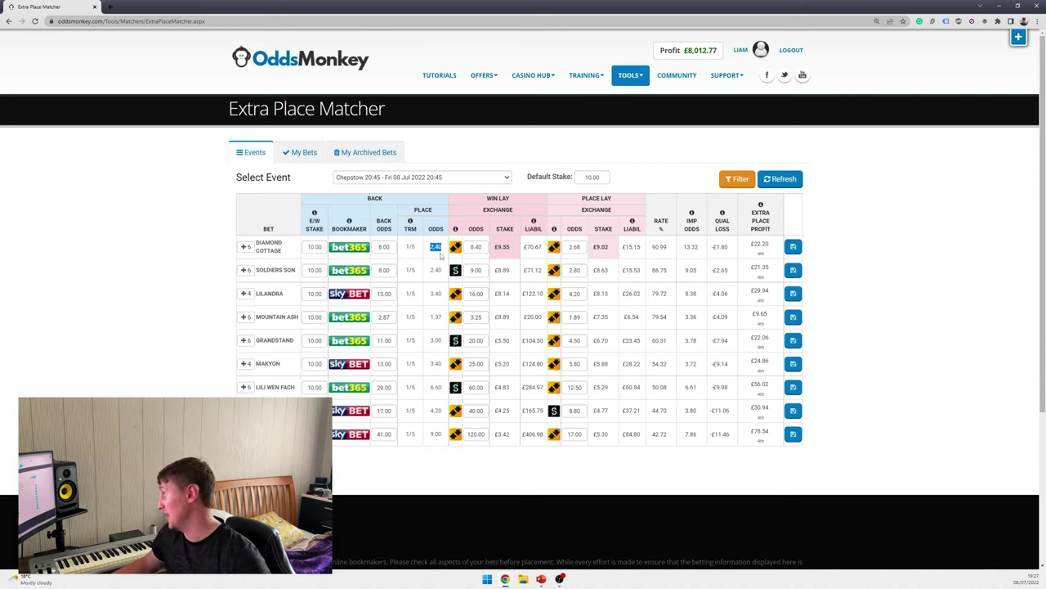
pyautogui.doubleClick(386, 246)
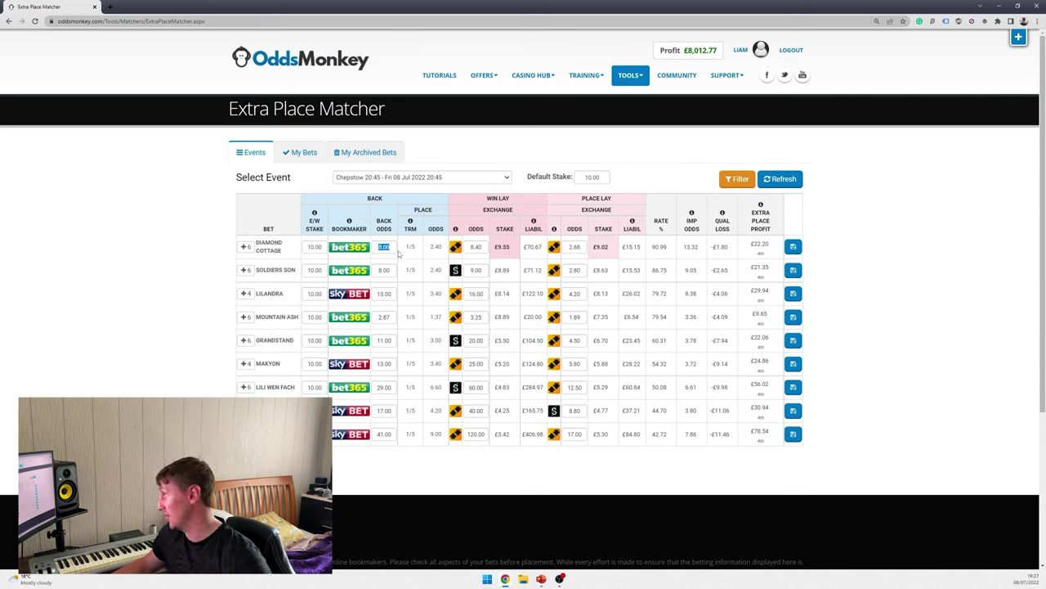
pyautogui.doubleClick(434, 246)
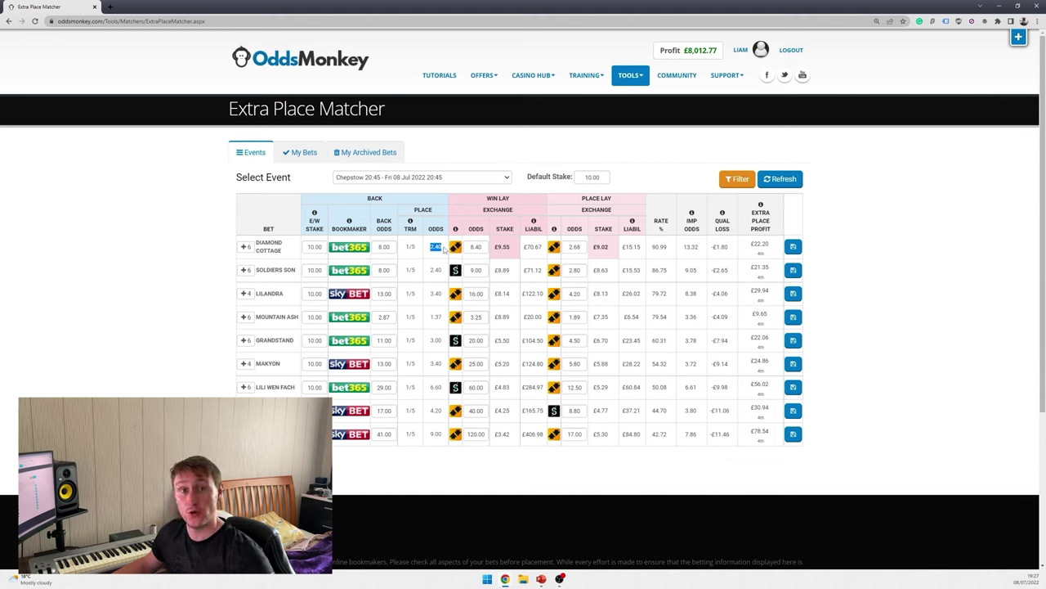
pyautogui.click(433, 239)
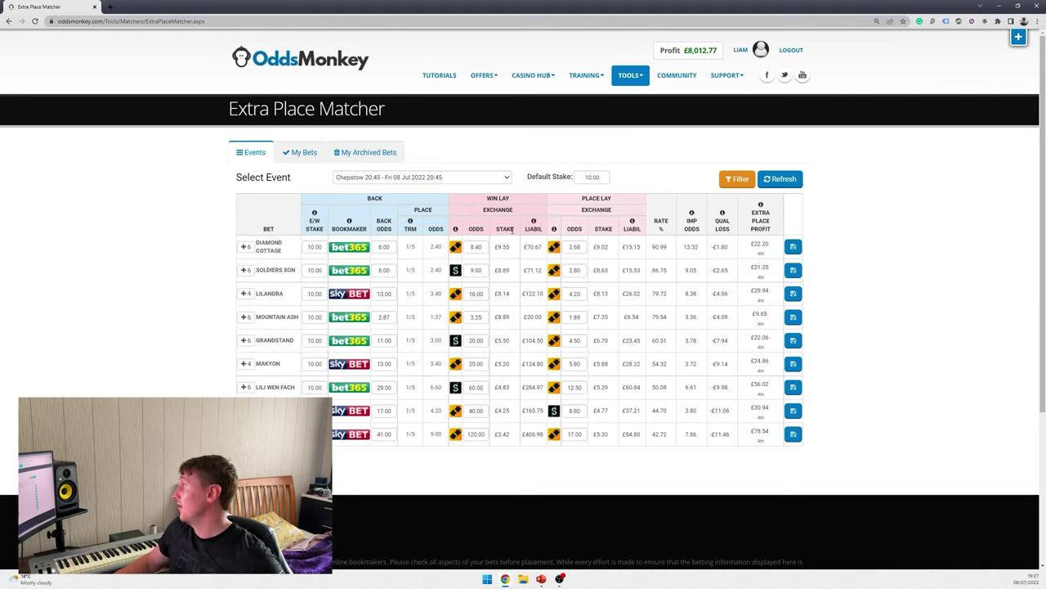
# Examine the Win Lay and Place Lay columns for the Diamond Cottage bet.
pyautogui.moveTo(488, 202); pyautogui.dragTo(514, 204)
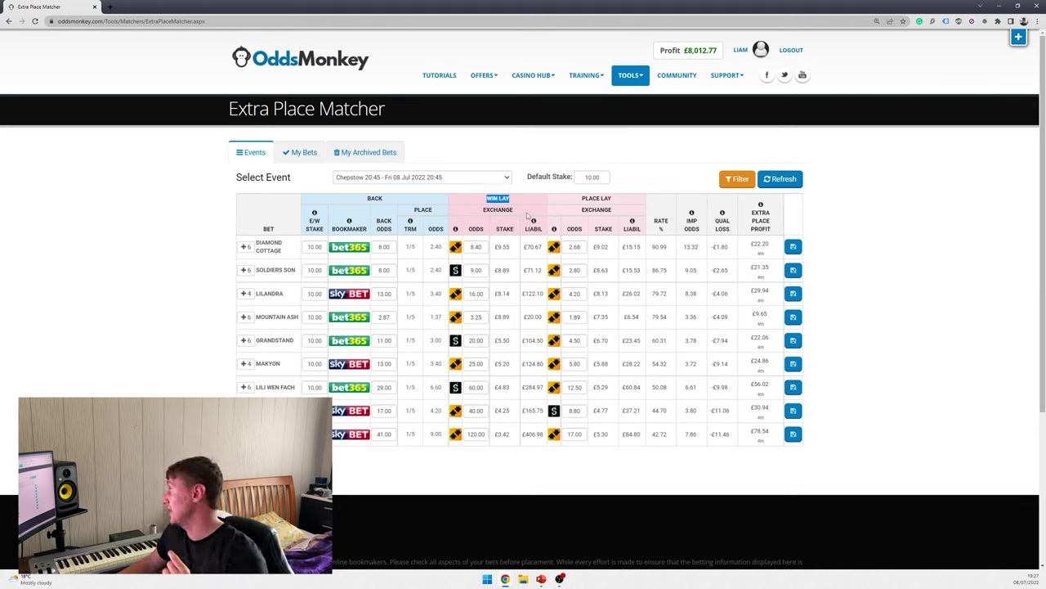
pyautogui.moveTo(524, 221)
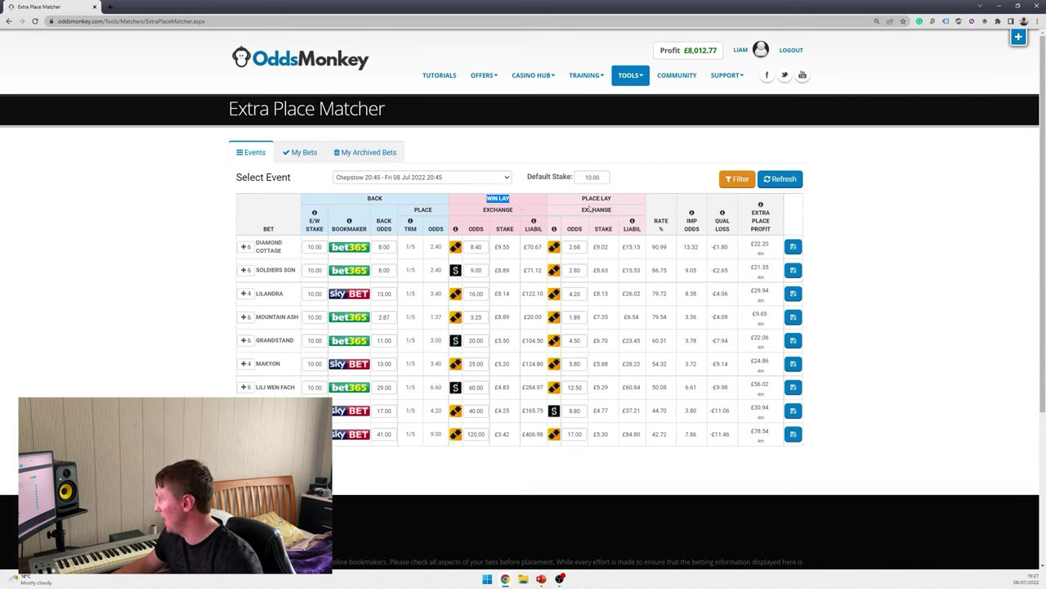
pyautogui.moveTo(581, 200); pyautogui.dragTo(621, 213)
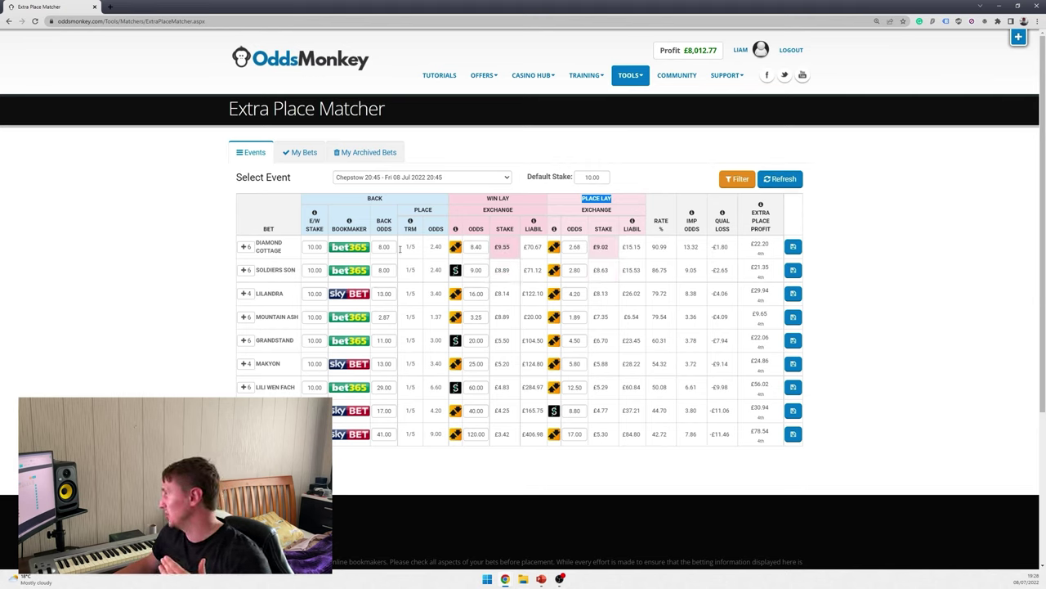
pyautogui.moveTo(603, 247)
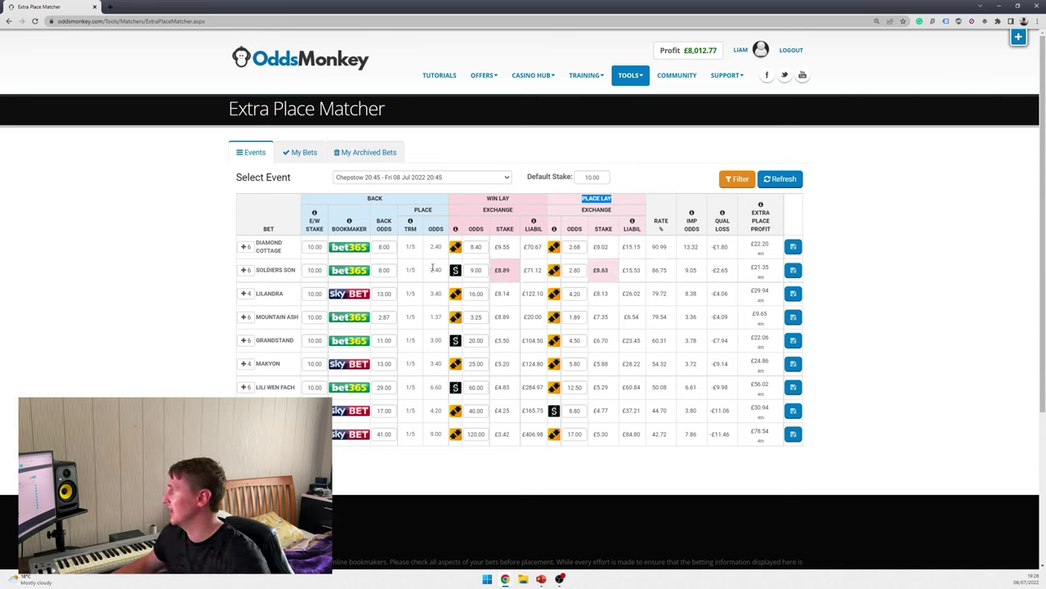
# Open the bet365 racecard and both Betfair win and place lay markets for Diamond Cottage, and return to the Extra Place Matcher.
pyautogui.click(353, 250)
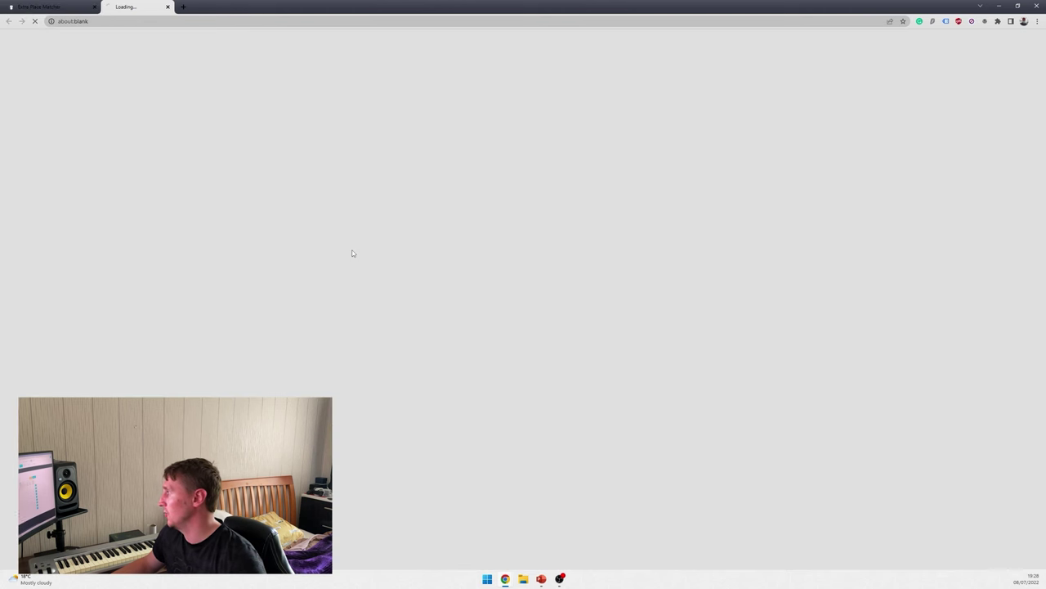
pyautogui.click(45, 7)
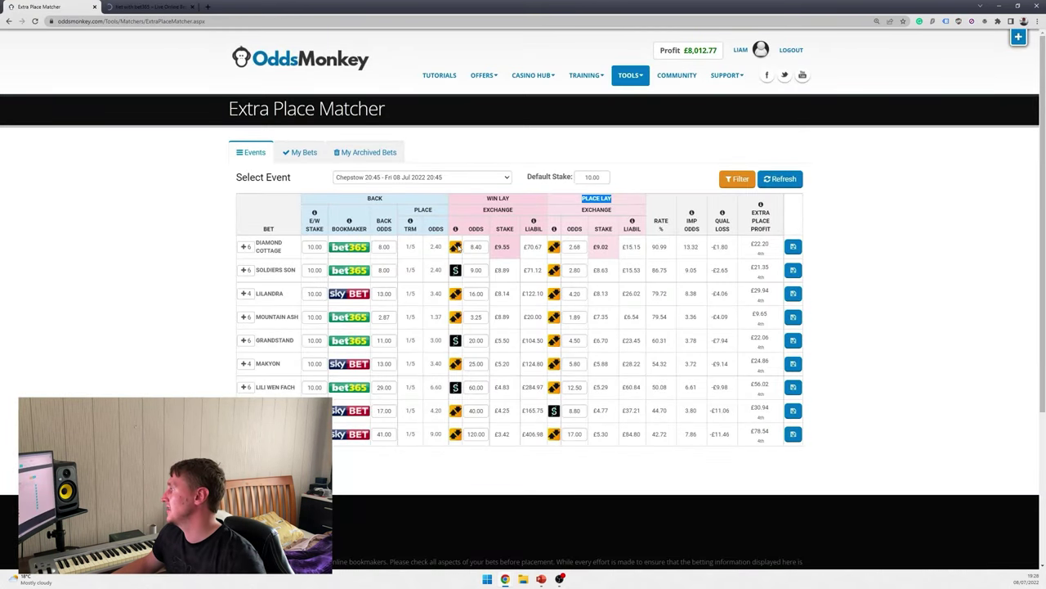
pyautogui.click(456, 247)
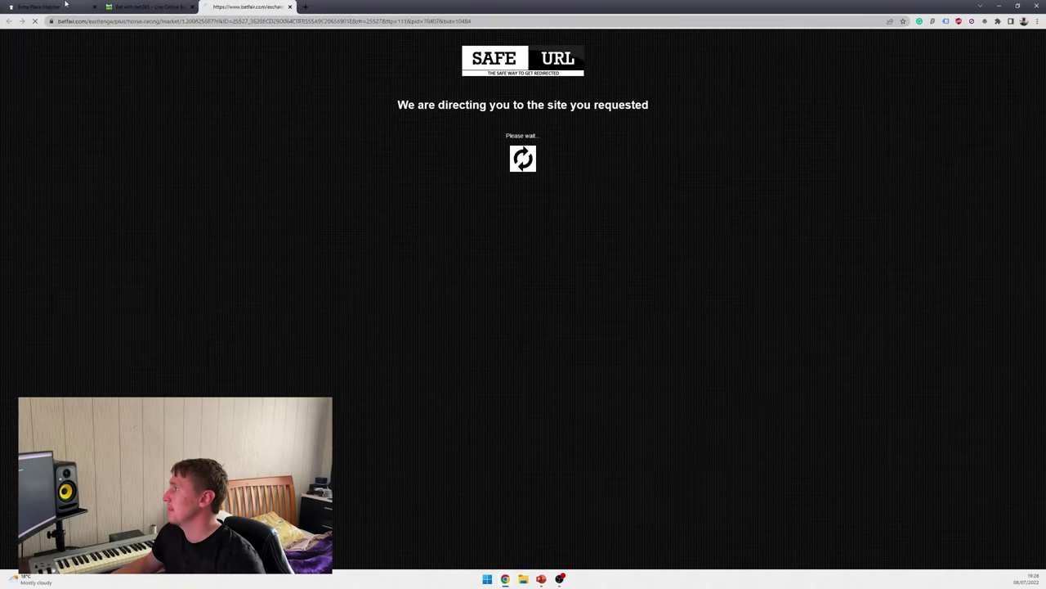
pyautogui.click(66, 4)
pyautogui.click(557, 251)
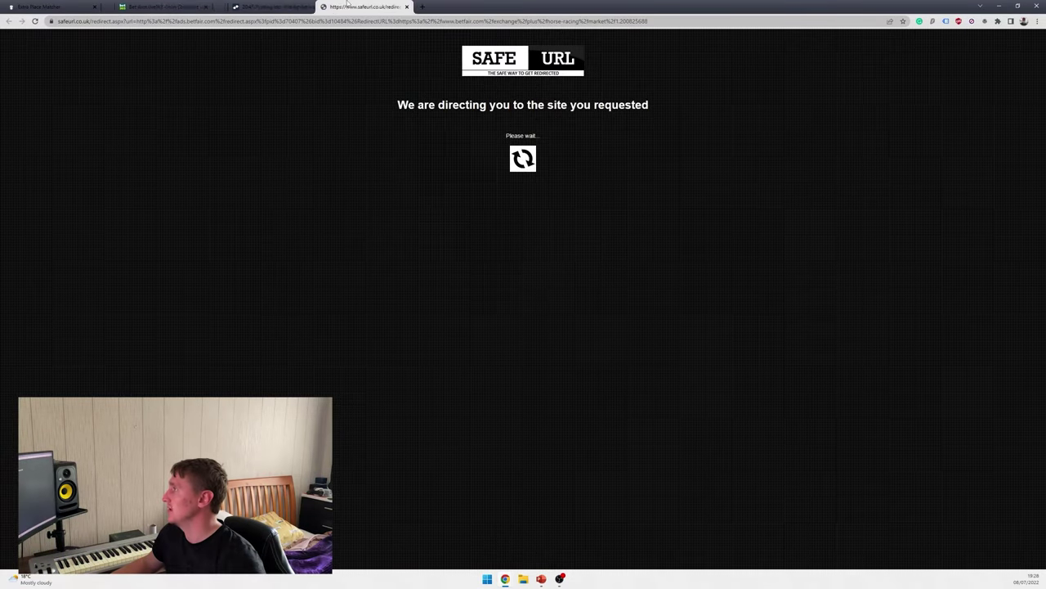
pyautogui.hotkey('ctrl', '1')
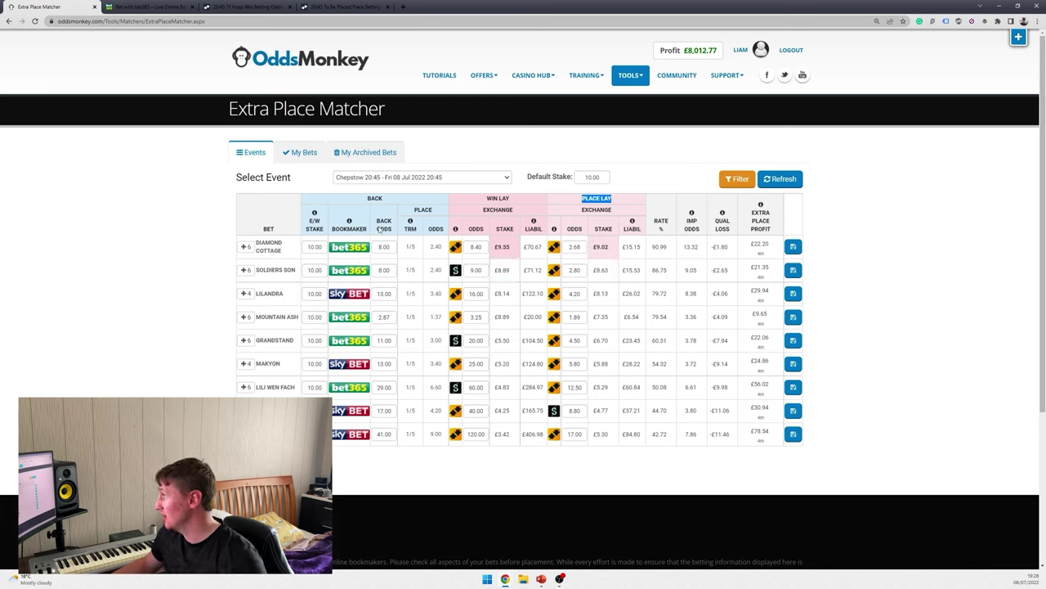
# Check the Diamond Cottage selection and its each-way stake in the Extra Place Matcher.
pyautogui.tripleClick(271, 250)
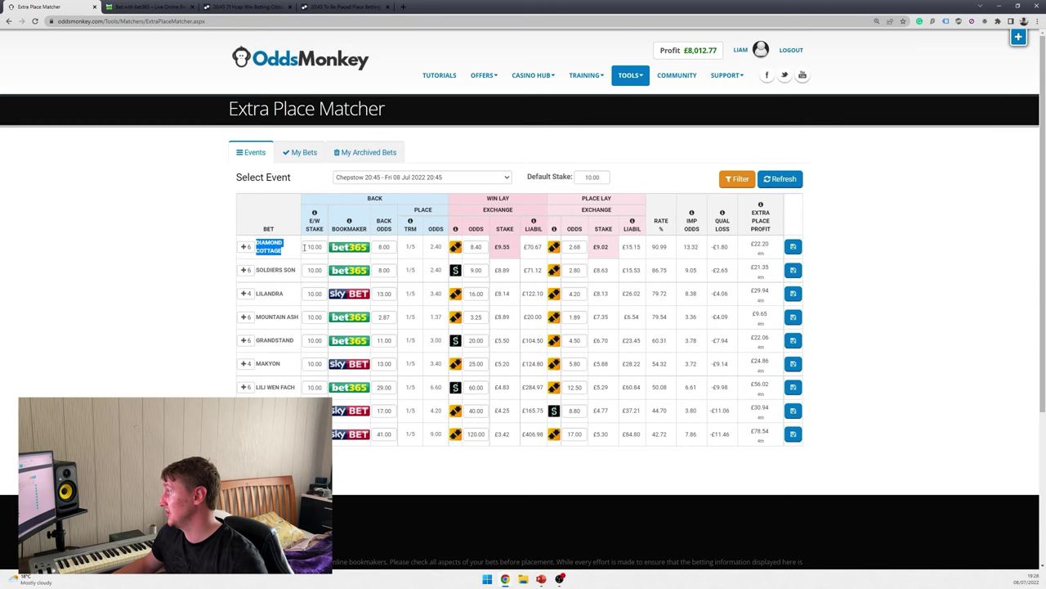
pyautogui.click(311, 248)
pyautogui.rightClick(314, 249)
pyautogui.click(292, 252)
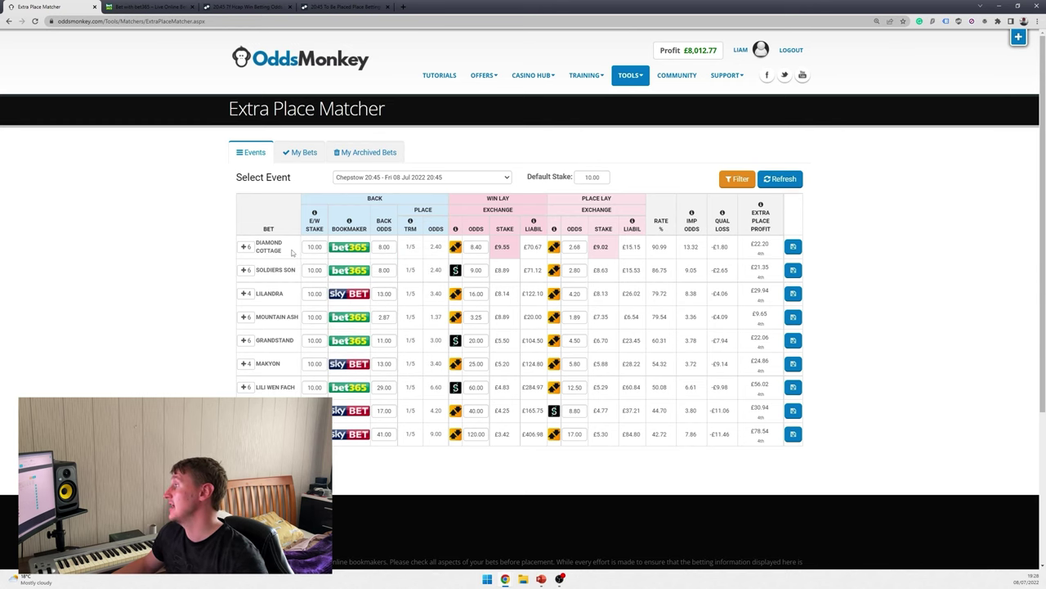
# Try to pick Diamond Cottage's 7/1 odds on the bet365 8.45 Chepstow racecard, dismiss the login form and return to the Extra Place Matcher.
pyautogui.click(168, 7)
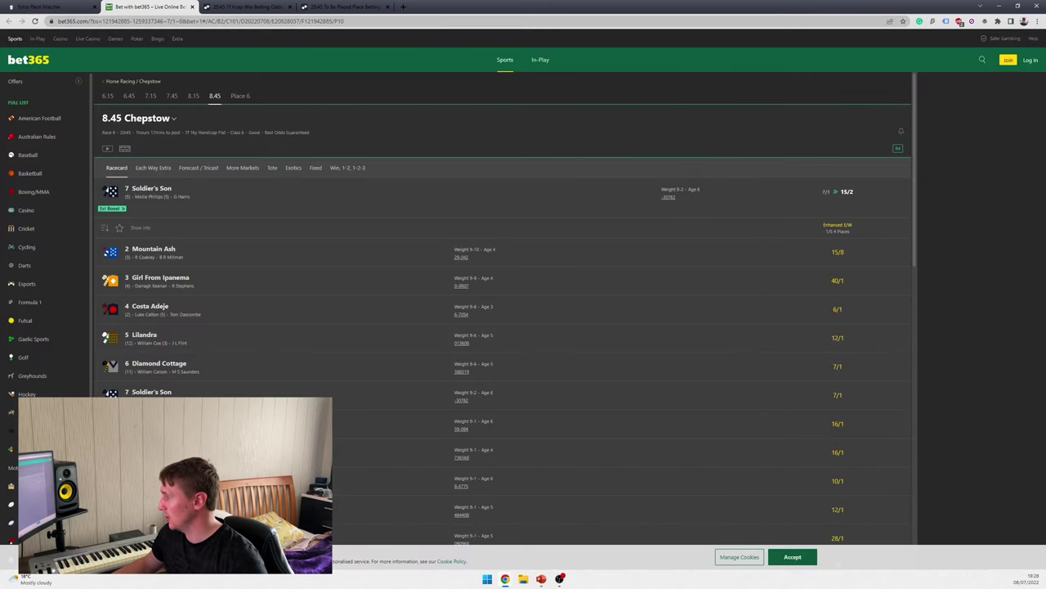
pyautogui.scroll(-1, 286, 368)
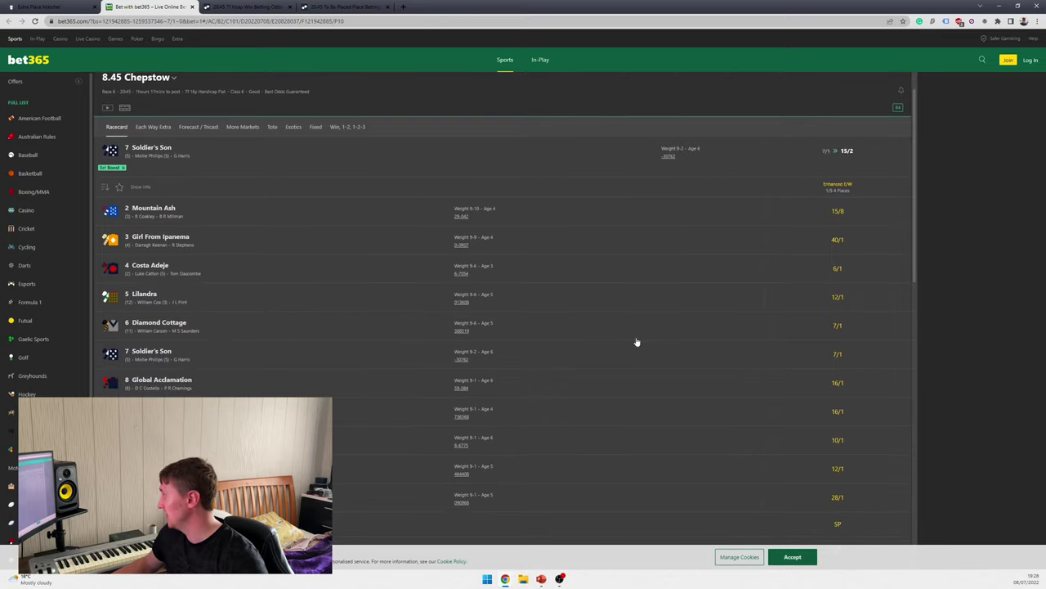
pyautogui.click(842, 327)
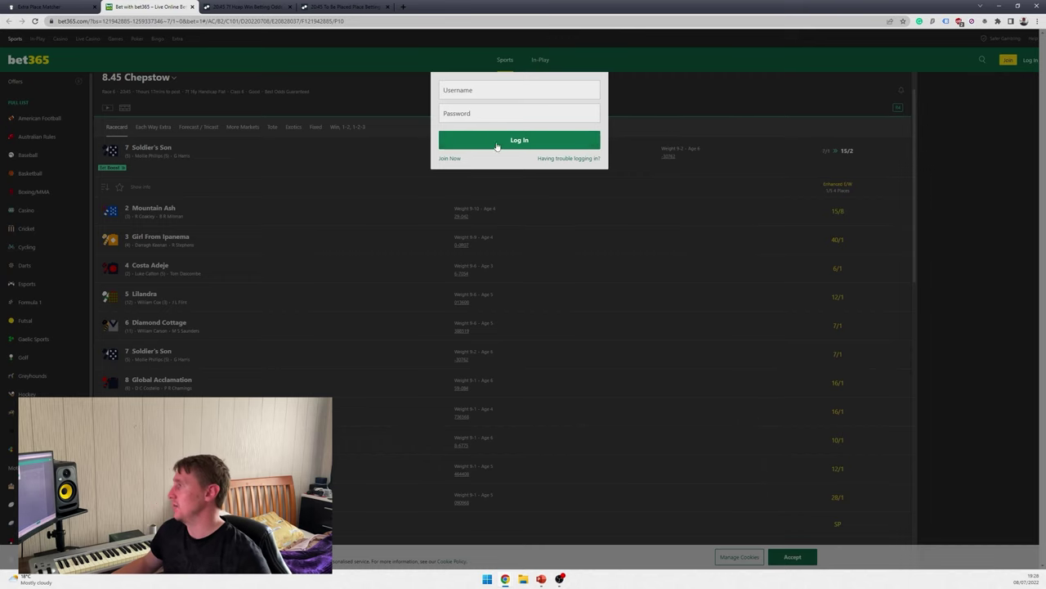
pyautogui.click(399, 241)
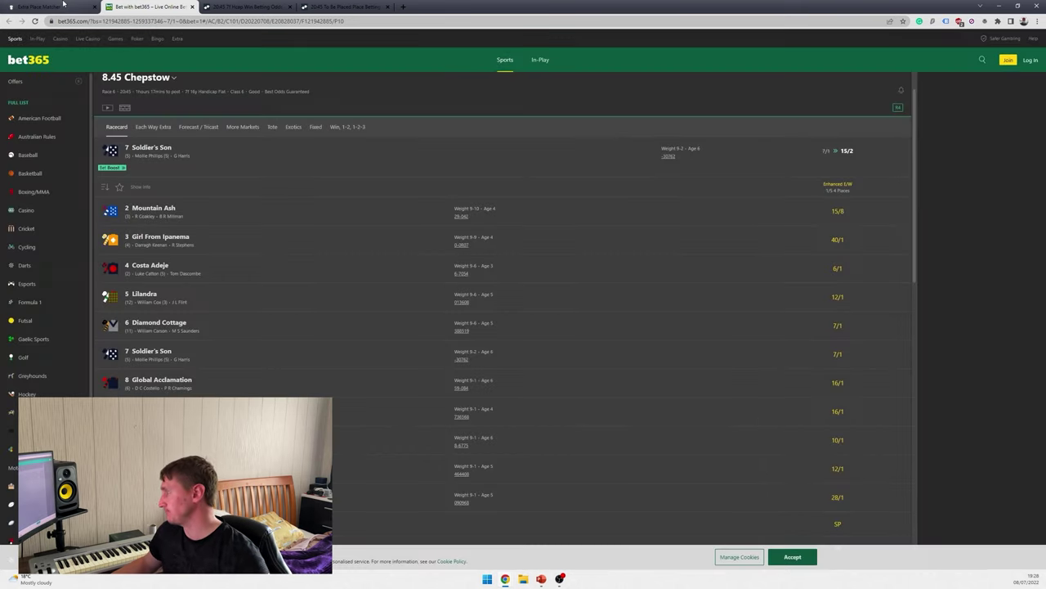
pyautogui.click(41, 7)
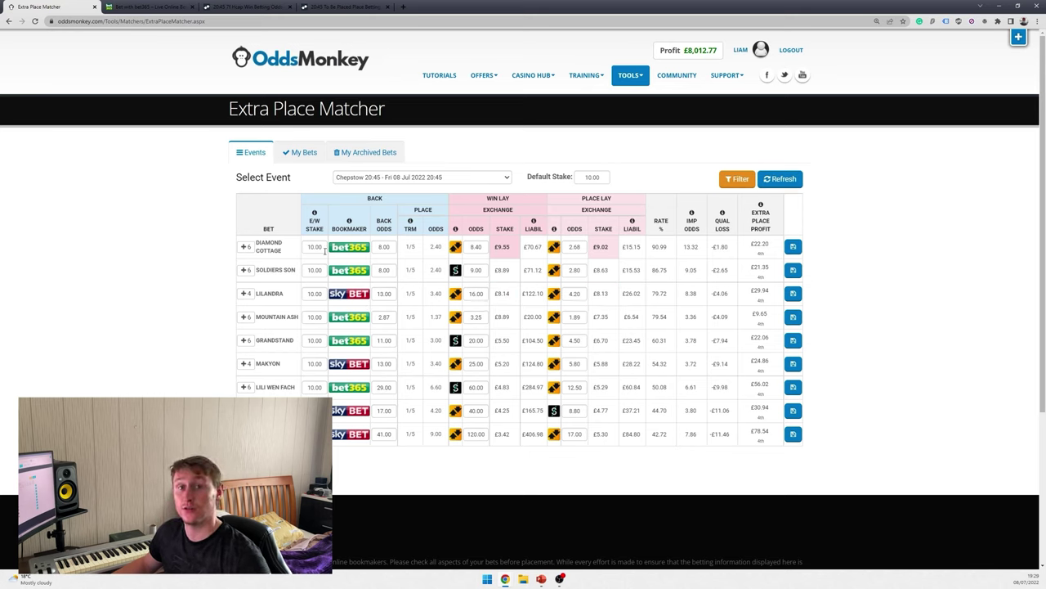
# Try an each-way stake of 40 for Diamond Cottage and set it back to 10.
pyautogui.doubleClick(314, 247)
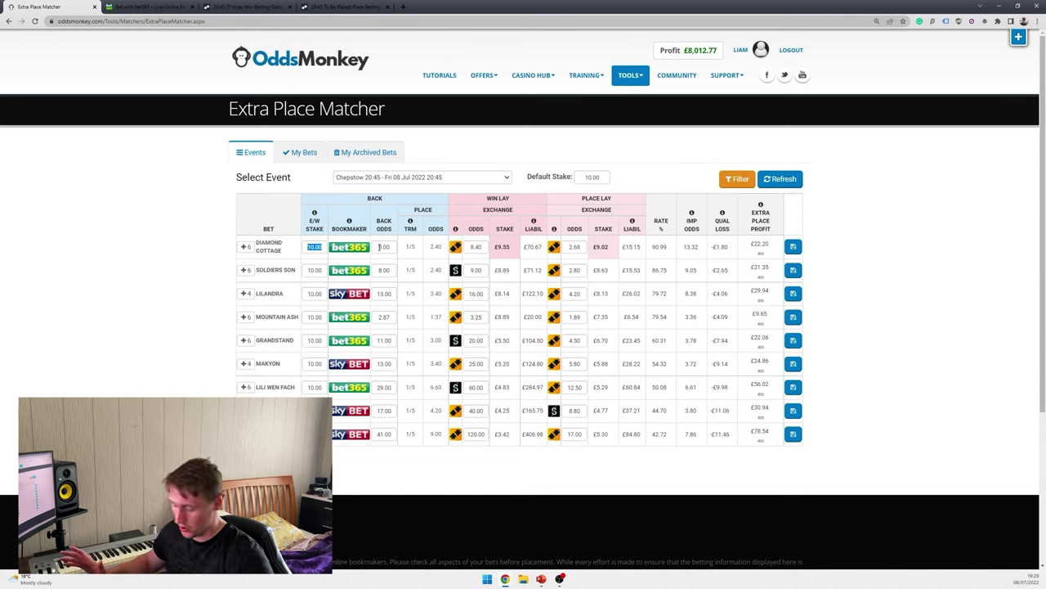
pyautogui.write('20')
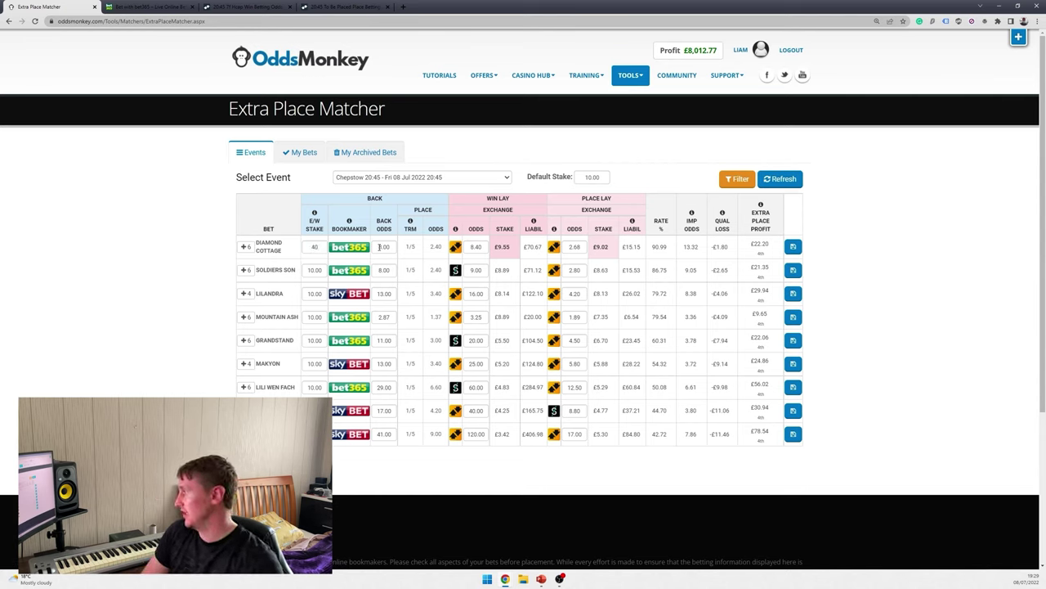
pyautogui.click(379, 247)
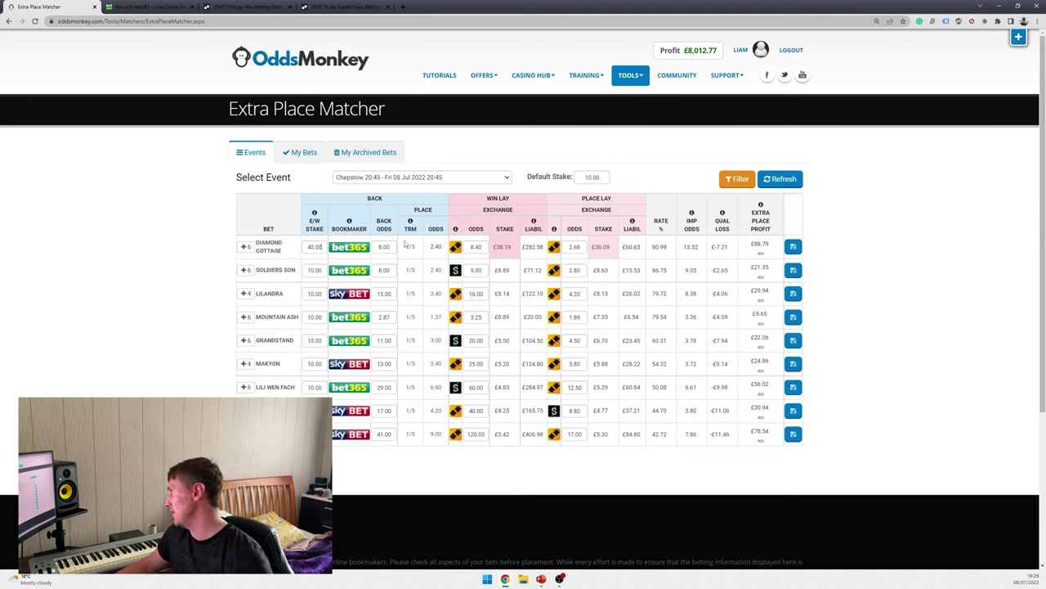
pyautogui.doubleClick(312, 247)
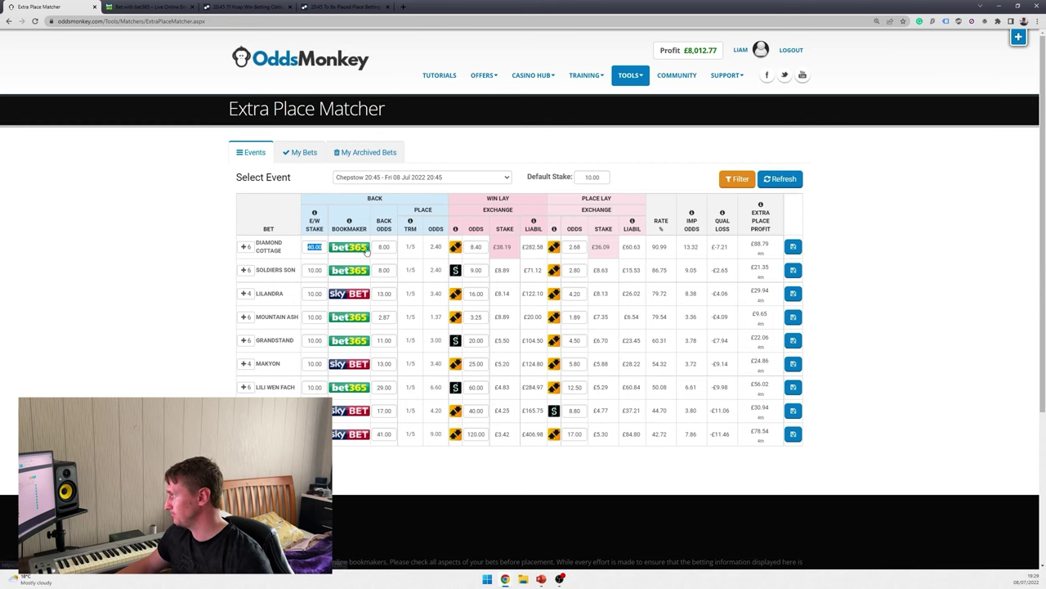
pyautogui.write('10')
pyautogui.click(400, 258)
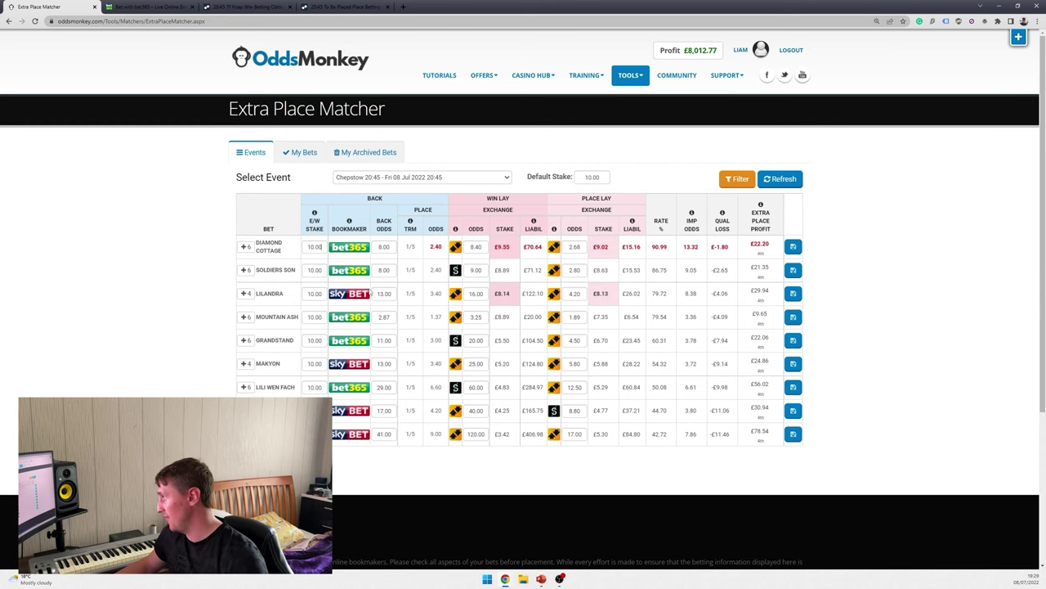
# Compare the bet365 8.45 Chepstow racecard's odds and enhanced each-way terms with the Diamond Cottage row in the Extra Place Matcher.
pyautogui.click(349, 246)
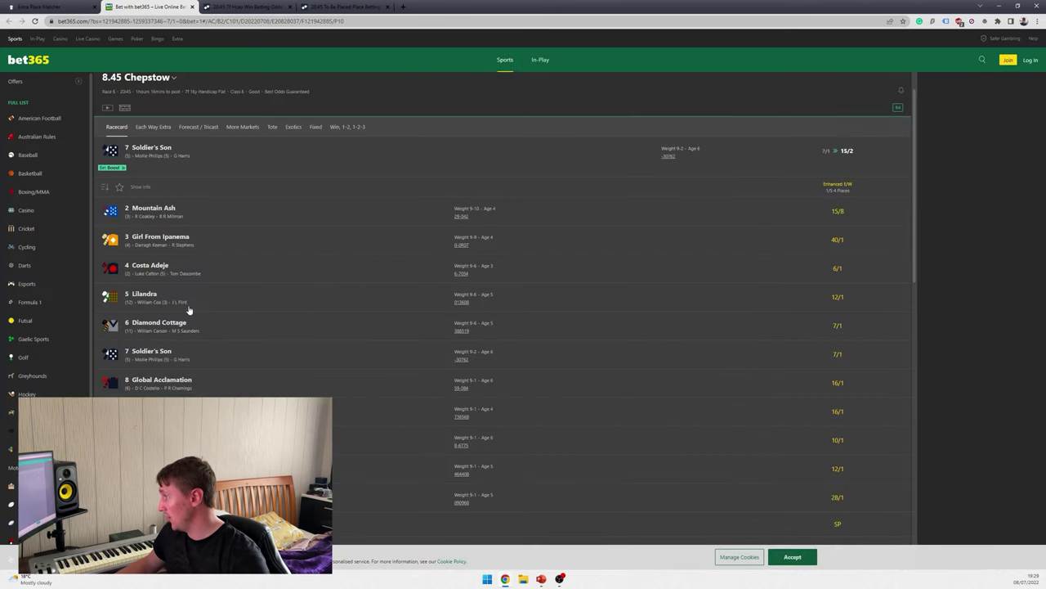
pyautogui.click(70, 5)
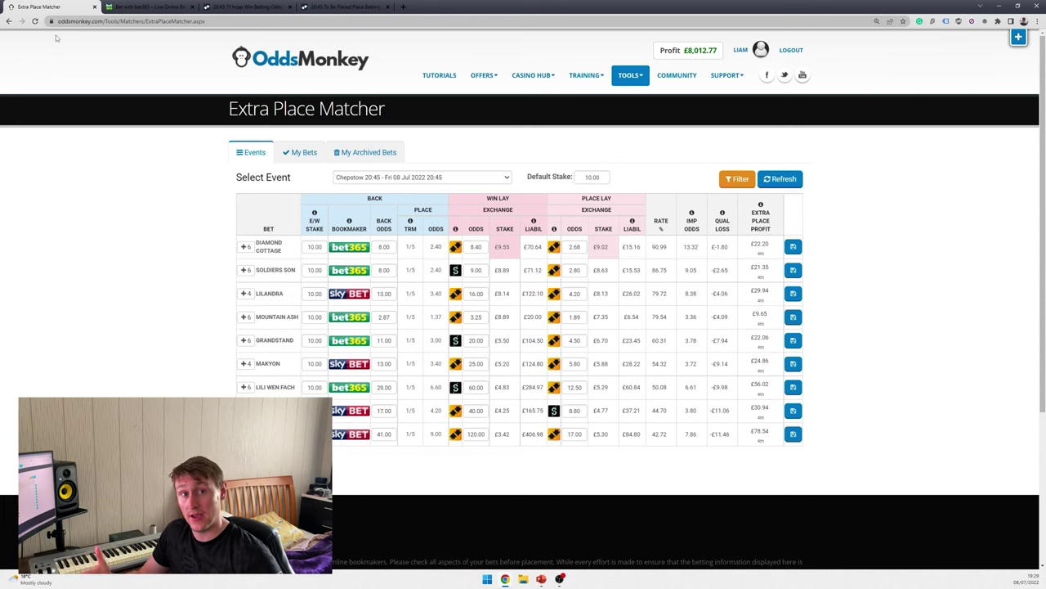
pyautogui.hotkey('ctrl', 'Tab')
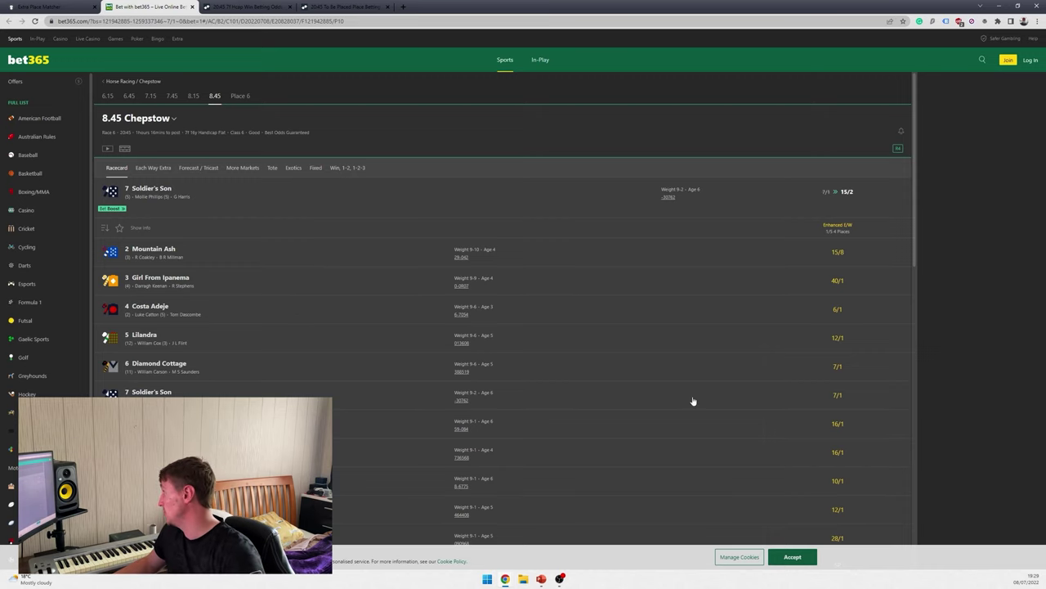
pyautogui.moveTo(847, 226)
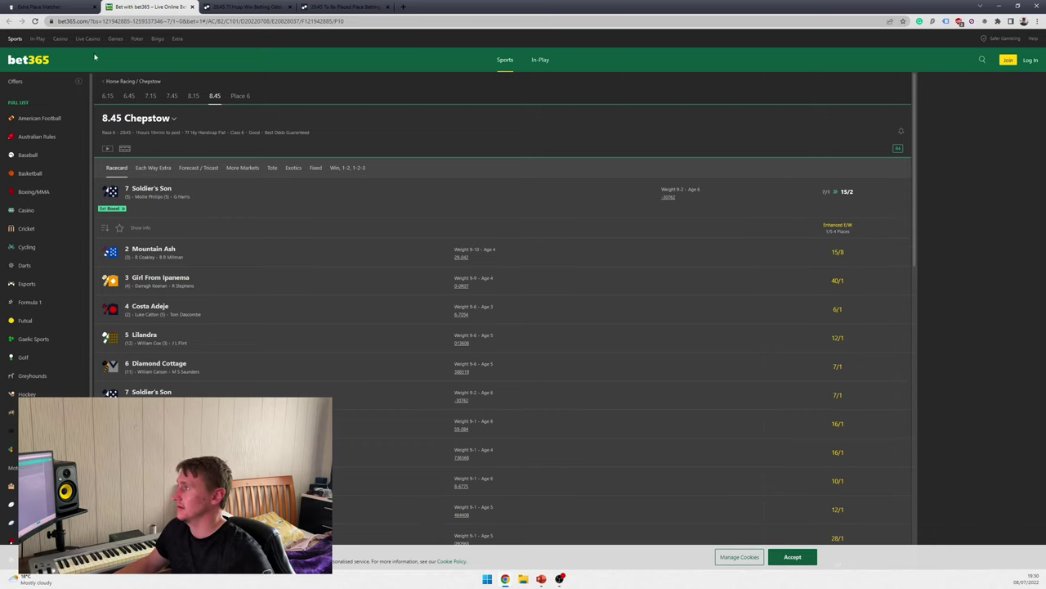
pyautogui.click(78, 5)
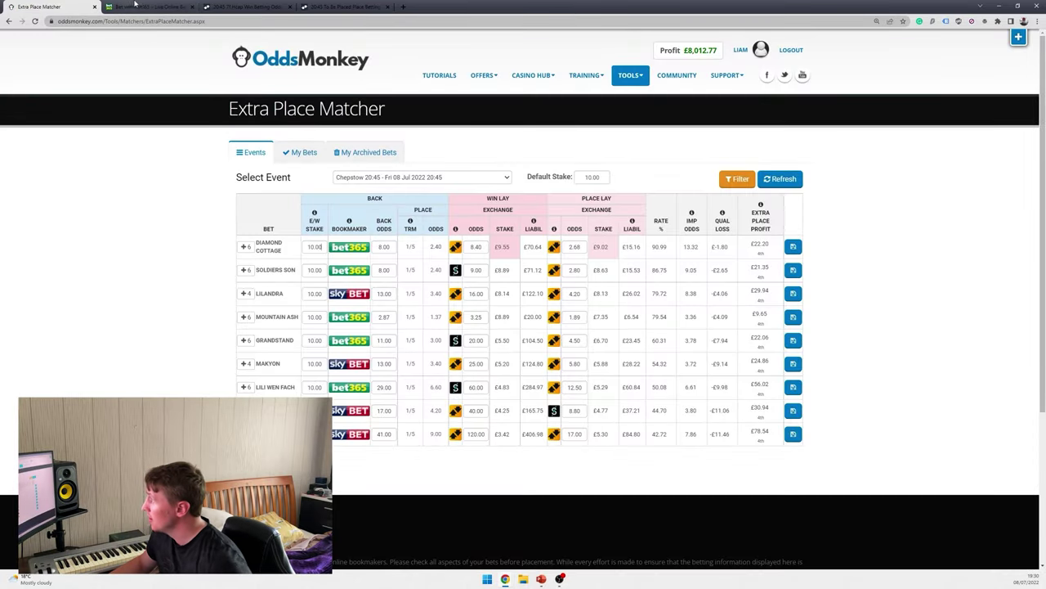
pyautogui.click(178, 7)
pyautogui.click(37, 6)
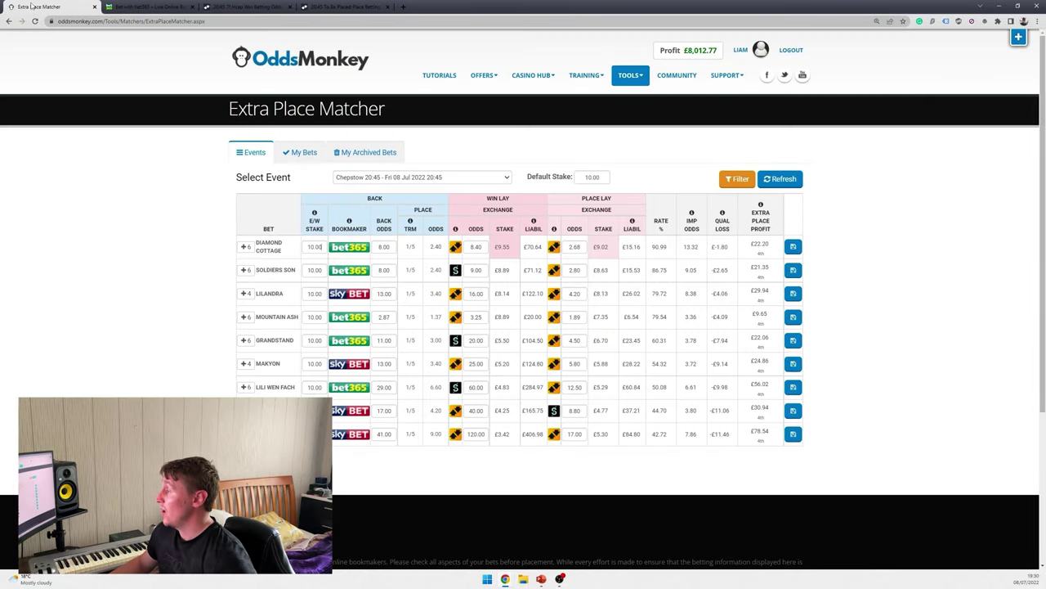
# Review the back and win lay sections of the Extra Place Matcher and copy Diamond Cottage's win lay stake of 9.55.
pyautogui.moveTo(356, 202); pyautogui.dragTo(389, 200)
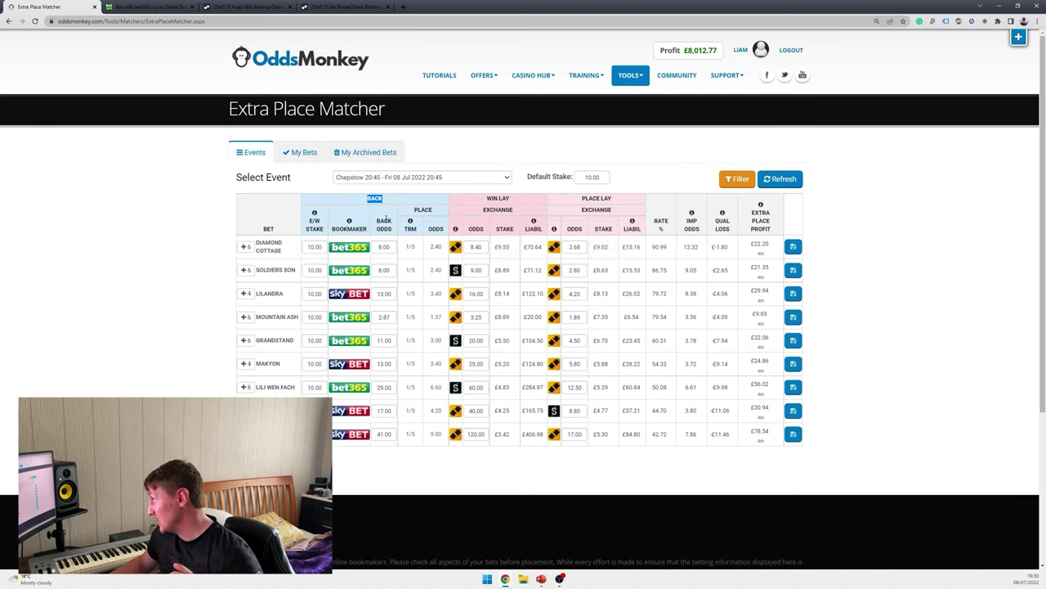
pyautogui.moveTo(402, 230)
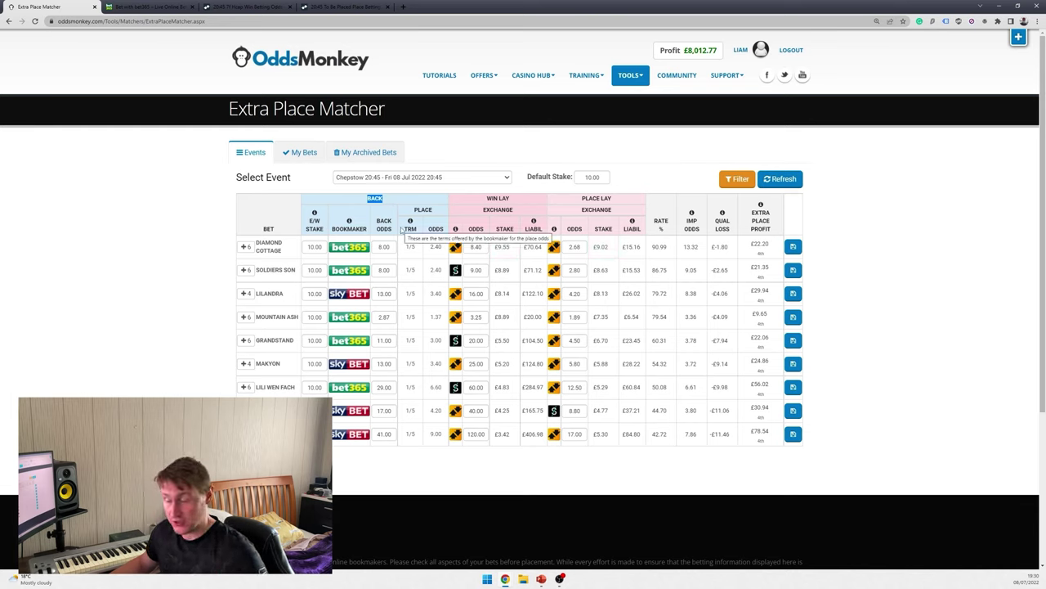
pyautogui.moveTo(484, 201); pyautogui.dragTo(516, 204)
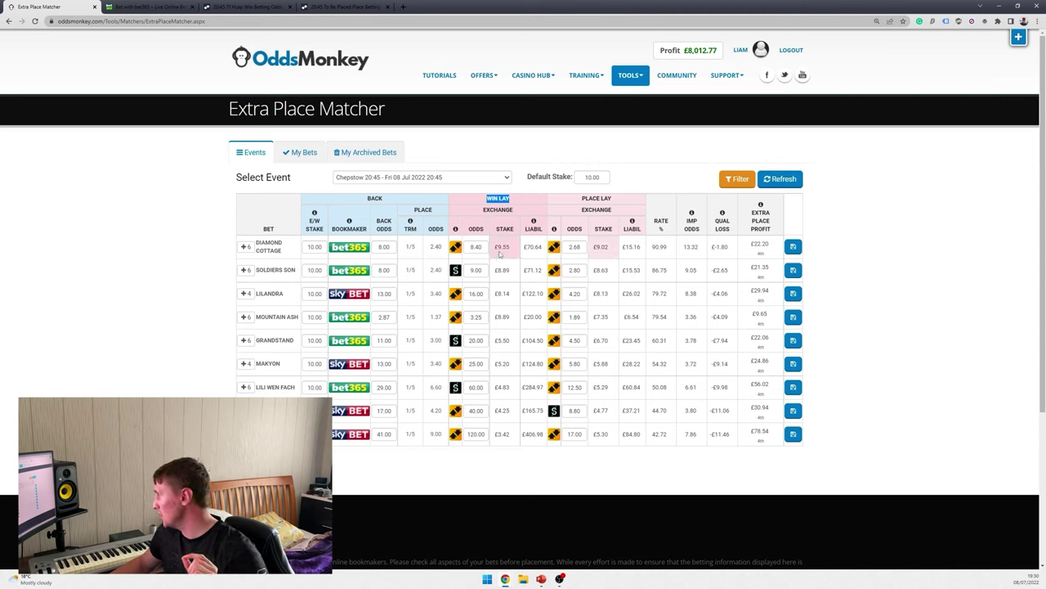
pyautogui.moveTo(508, 252)
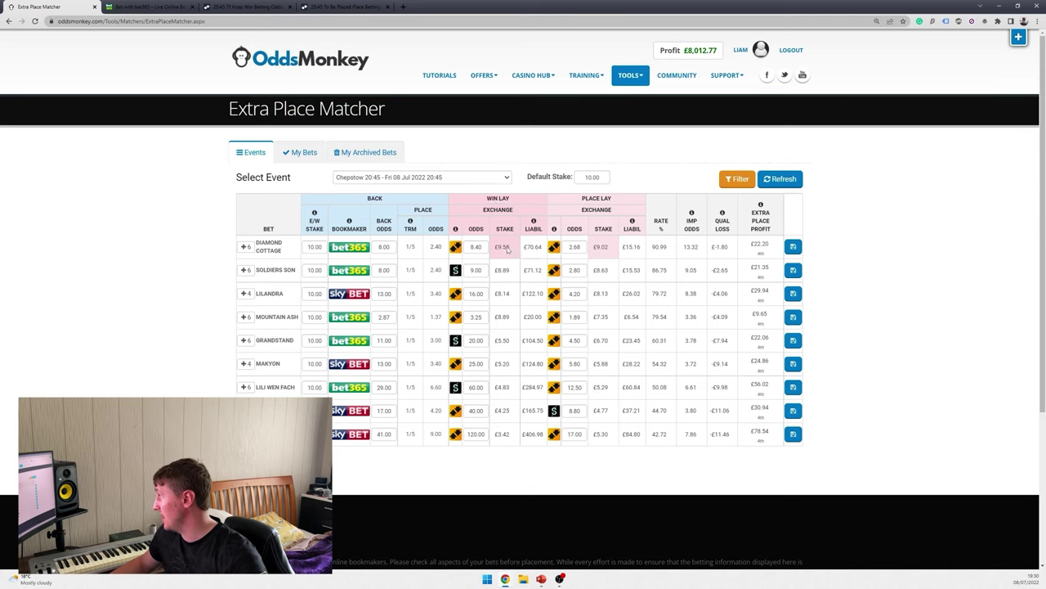
pyautogui.doubleClick(503, 247)
pyautogui.rightClick(515, 253)
pyautogui.click(522, 258)
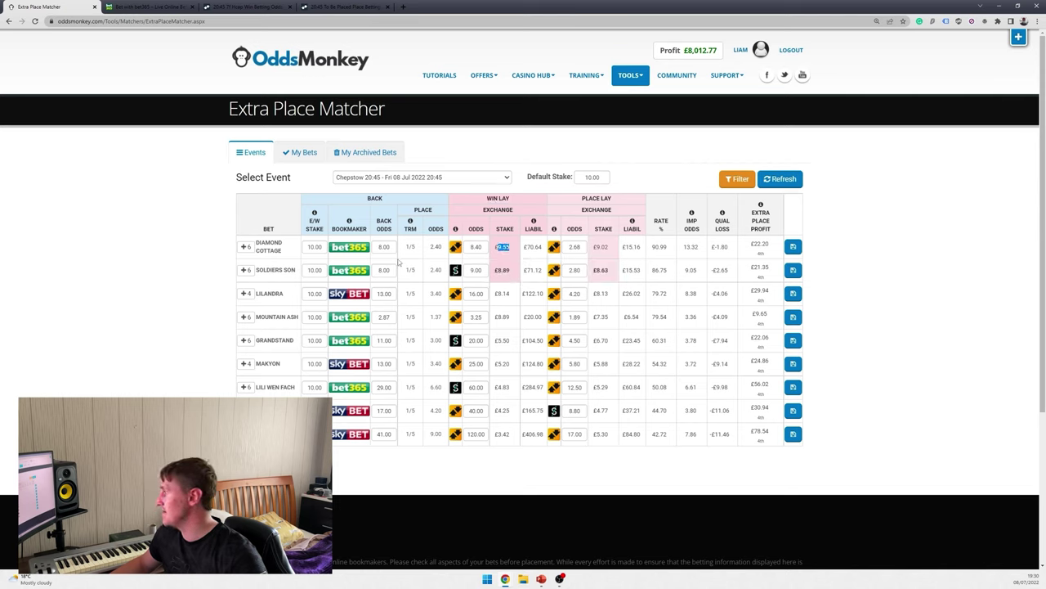
# Add a lay of Diamond Cottage at 8.4 to the Betfair 20:45 Chepstow win market bet slip with a backer's stake of 9.55.
pyautogui.click(245, 7)
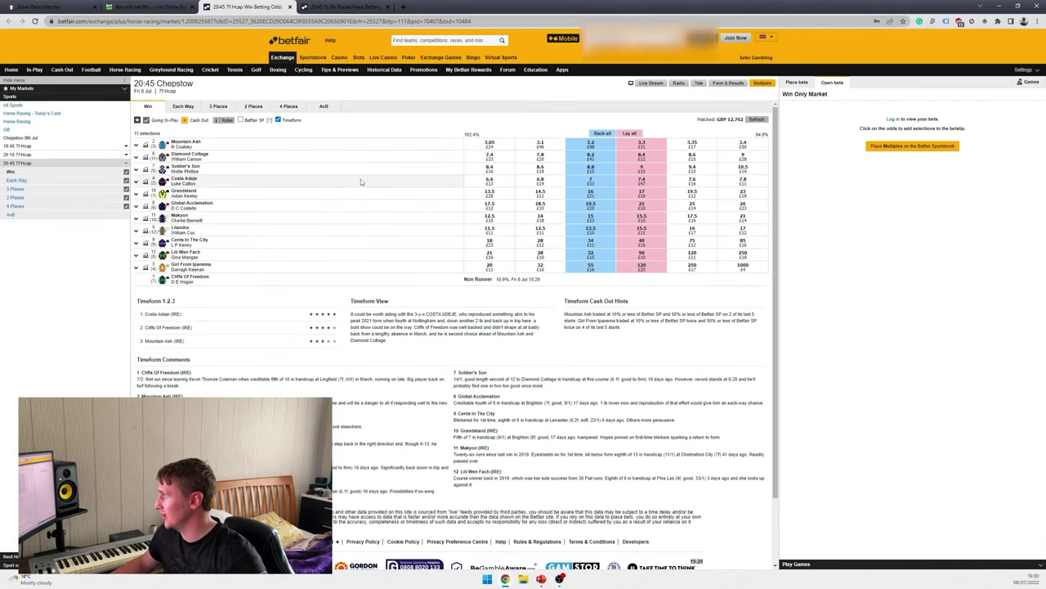
pyautogui.click(640, 158)
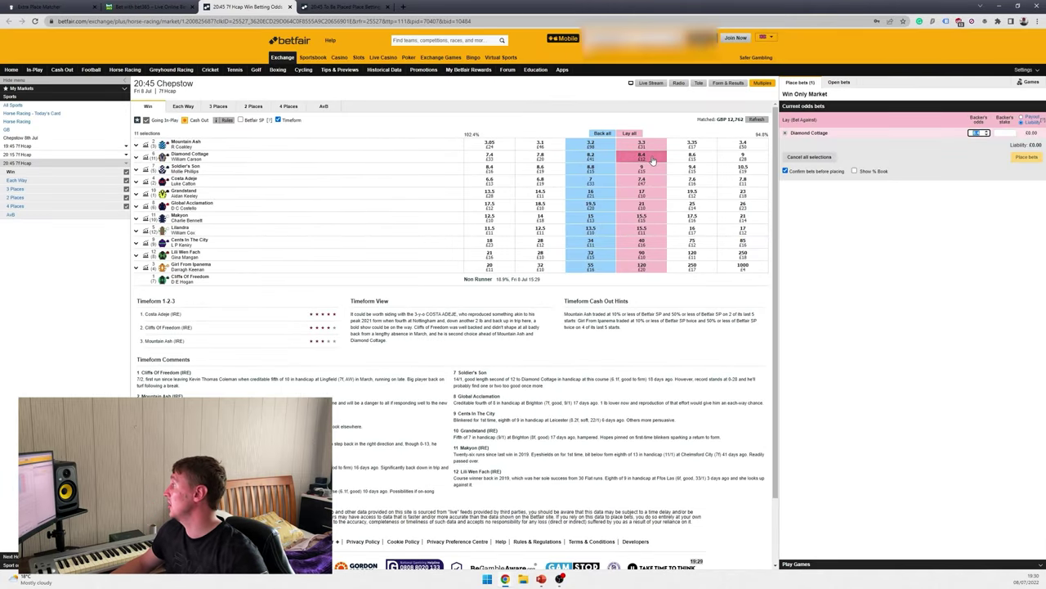
pyautogui.click(1006, 134)
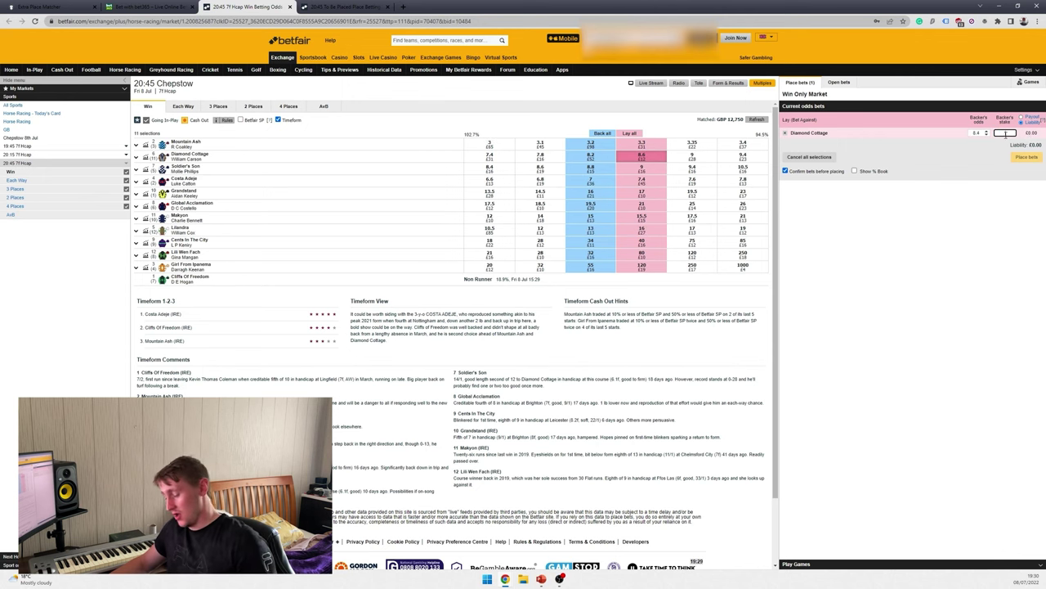
pyautogui.write('9.55')
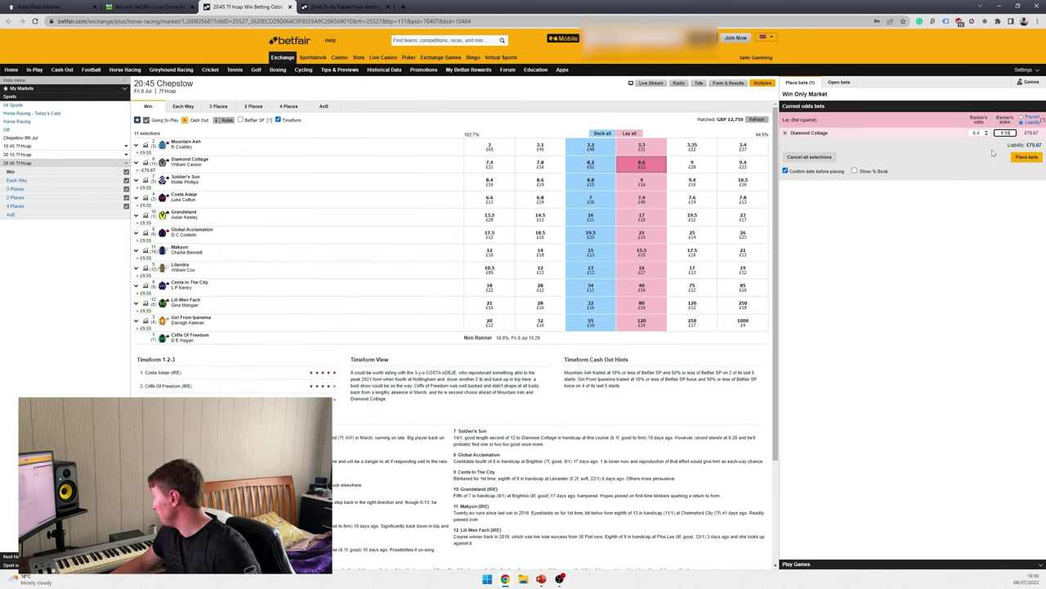
# Compare the Betfair win lay liability for Diamond Cottage with the liability listed in the Extra Place Matcher.
pyautogui.moveTo(1023, 133); pyautogui.dragTo(1040, 135)
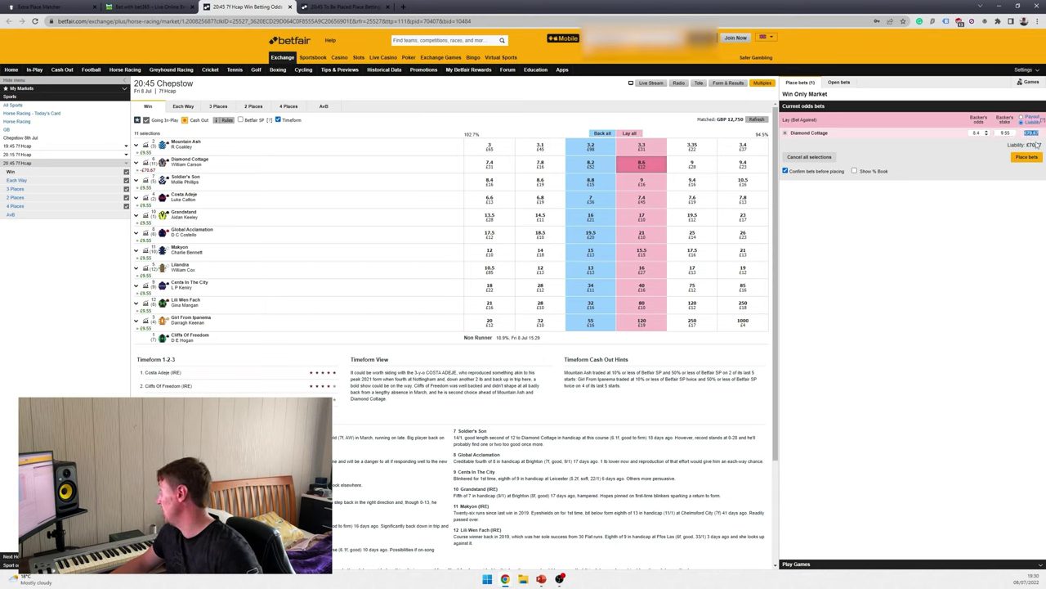
pyautogui.click(41, 7)
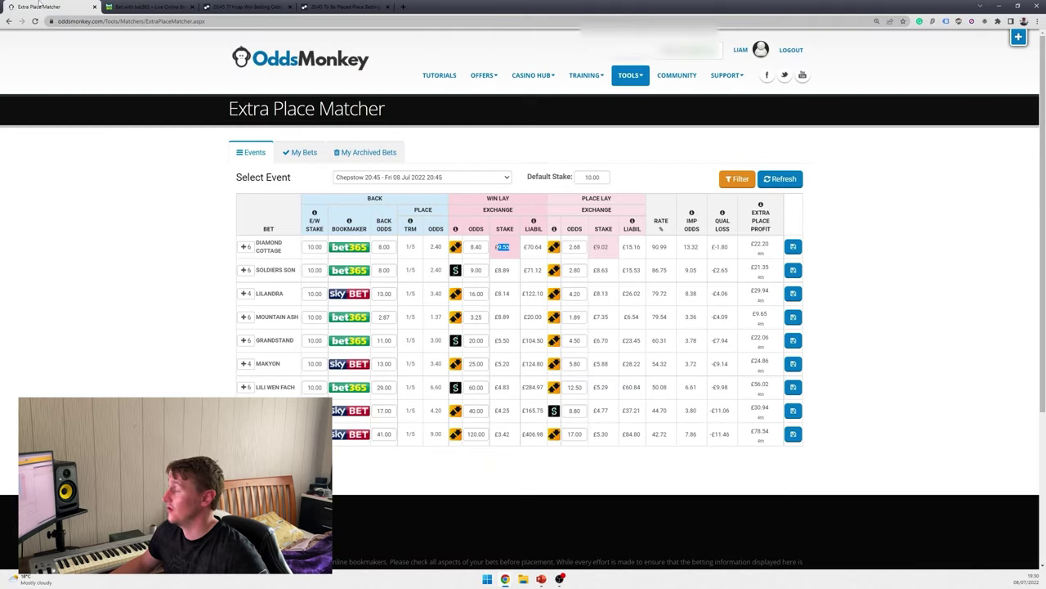
pyautogui.moveTo(525, 249); pyautogui.dragTo(544, 250)
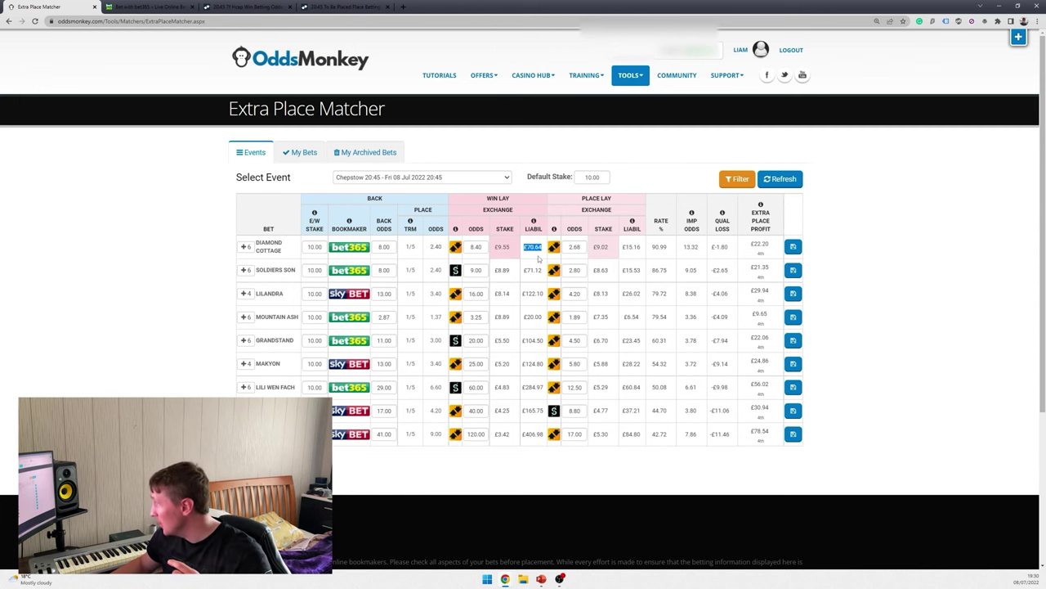
pyautogui.hotkey('ctrl', '3')
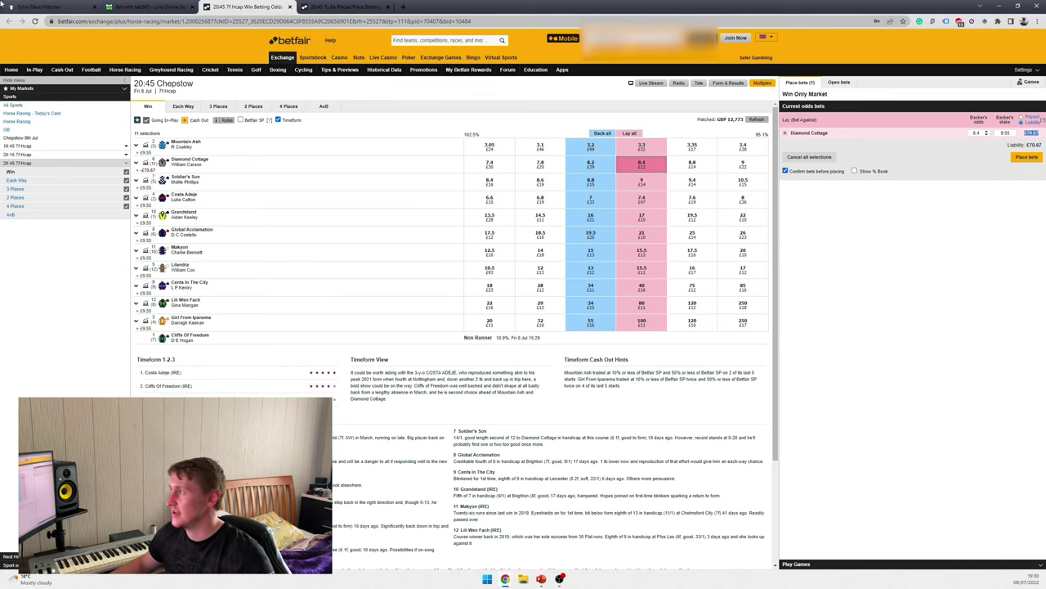
pyautogui.hotkey('ctrl', '1')
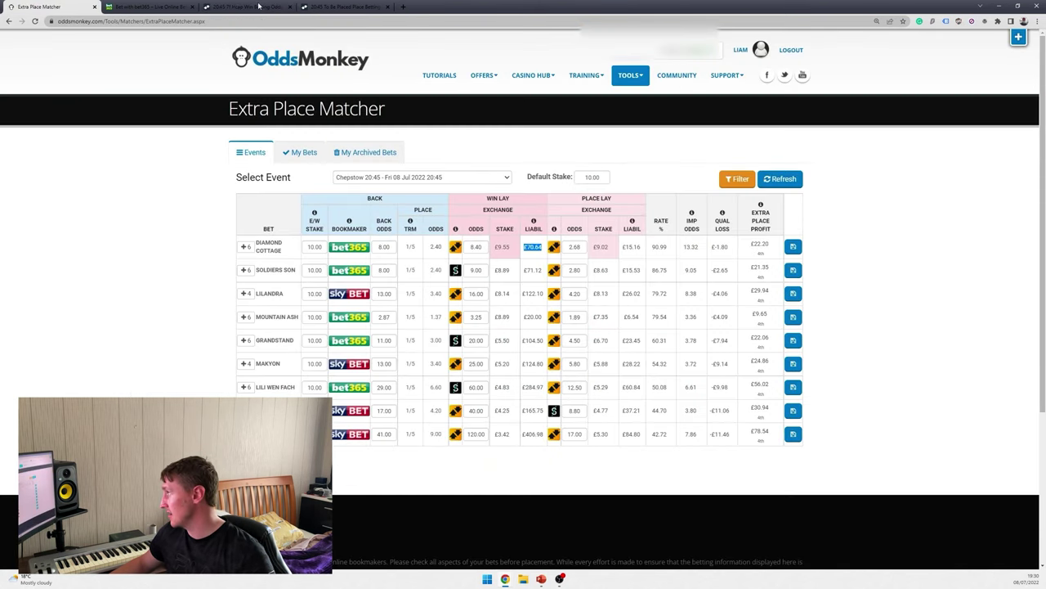
pyautogui.hotkey('ctrl', '3')
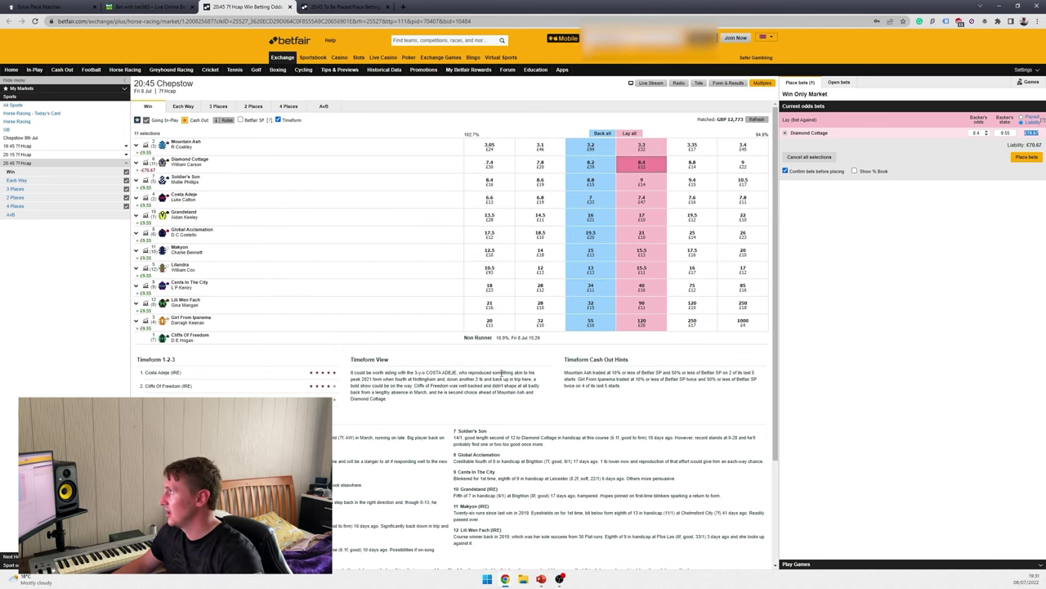
pyautogui.click(331, 7)
pyautogui.click(152, 7)
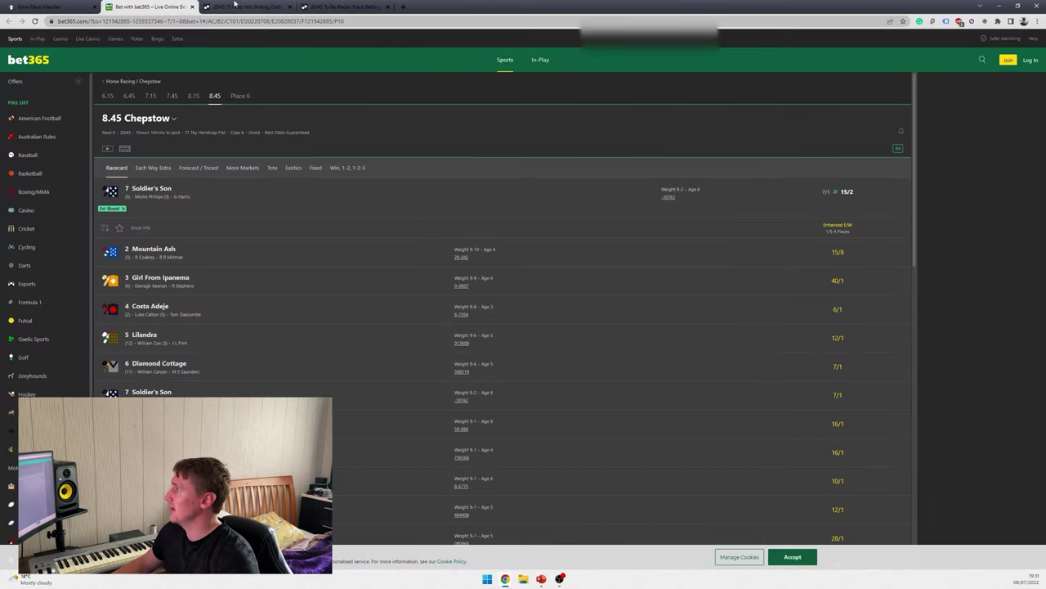
# Return to the Extra Place Matcher and copy Diamond Cottage's place lay stake of 9.02.
pyautogui.click(37, 7)
pyautogui.moveTo(575, 199); pyautogui.dragTo(621, 201)
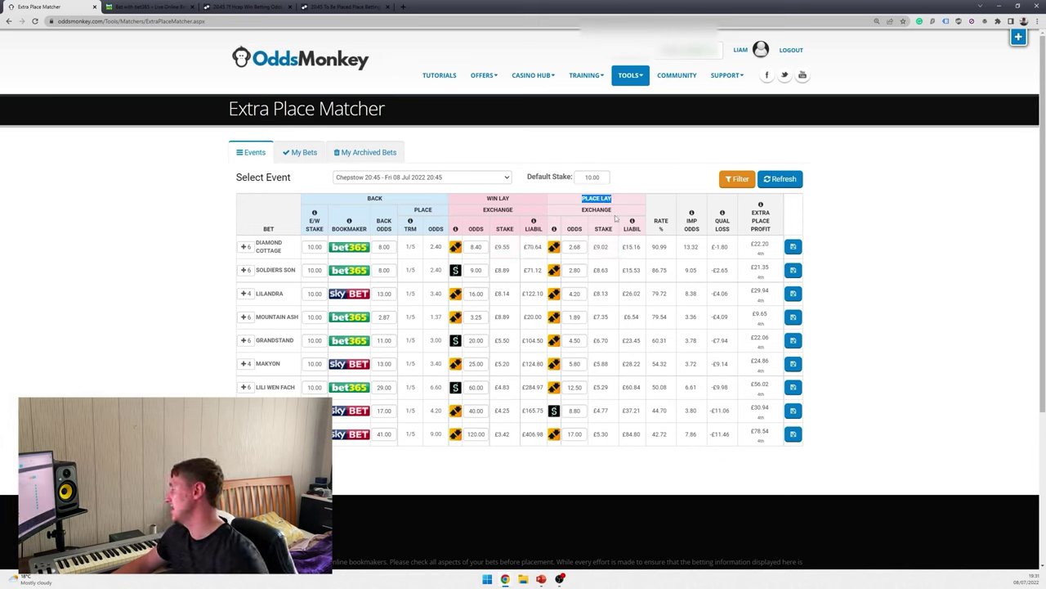
pyautogui.doubleClick(609, 253)
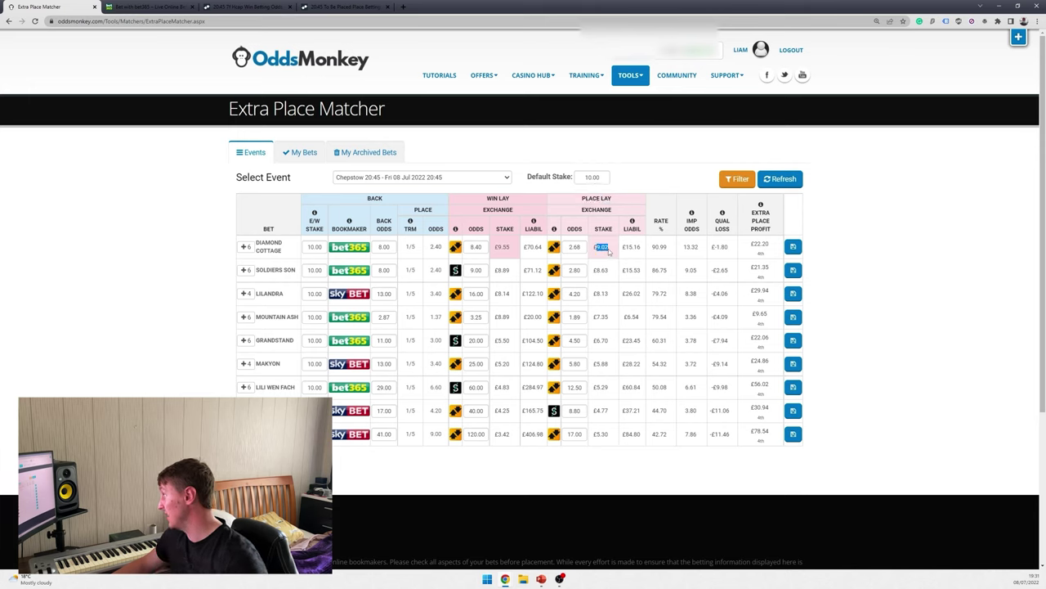
pyautogui.rightClick(603, 254)
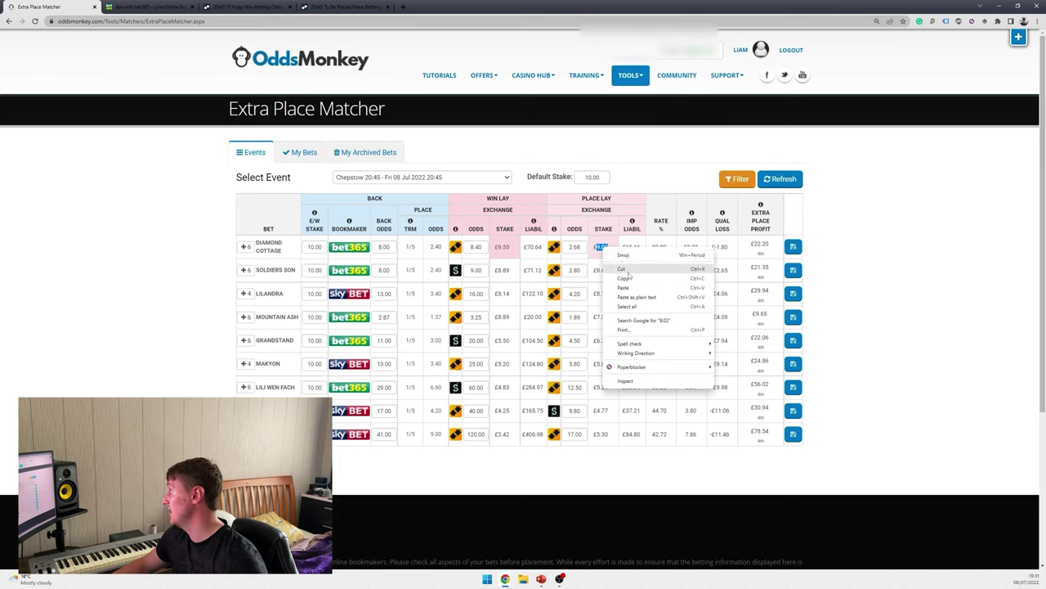
pyautogui.click(605, 253)
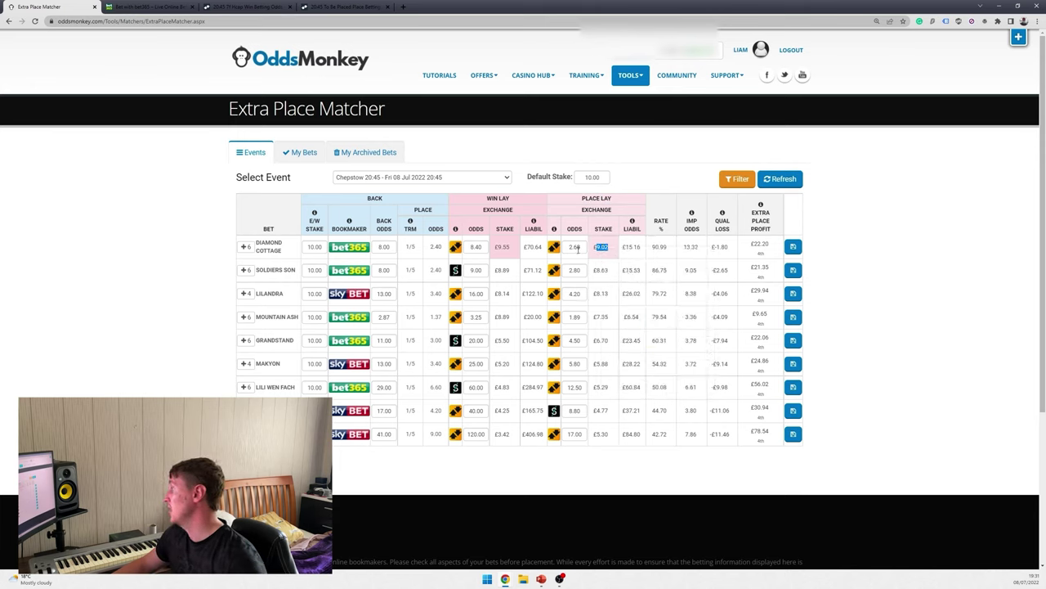
# Add a lay of Diamond Cottage at 2.8 to the bet slip in Betfair's 20:45 Chepstow 3 Places market.
pyautogui.click(335, 7)
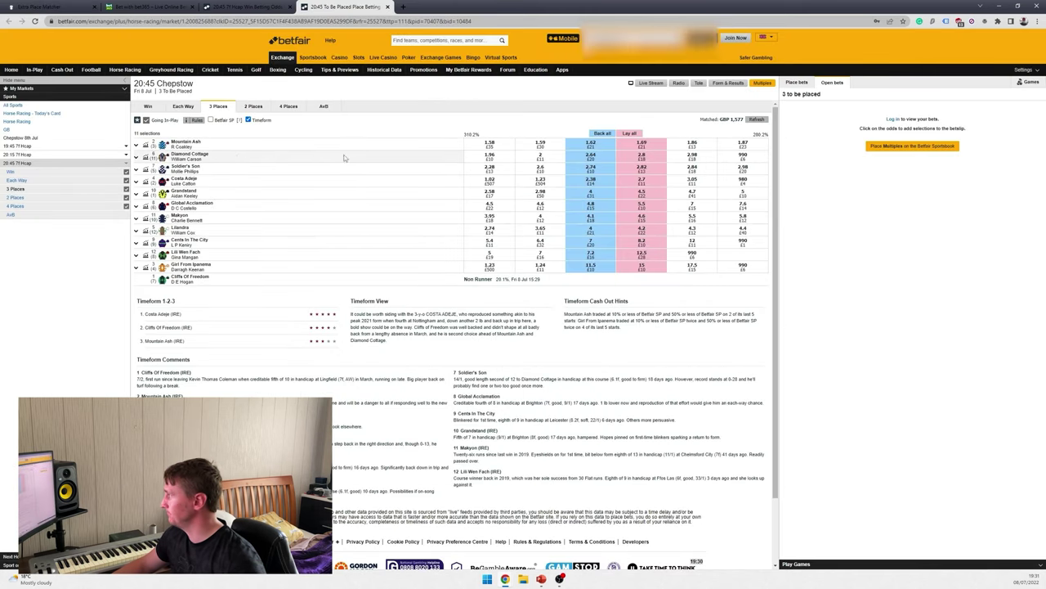
pyautogui.click(642, 156)
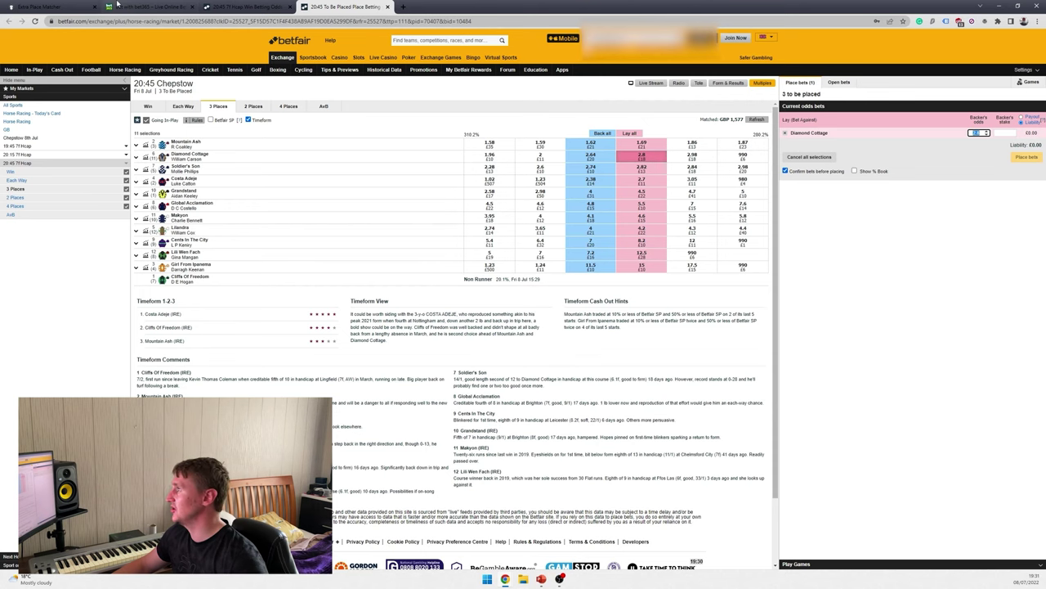
pyautogui.click(50, 6)
pyautogui.click(335, 6)
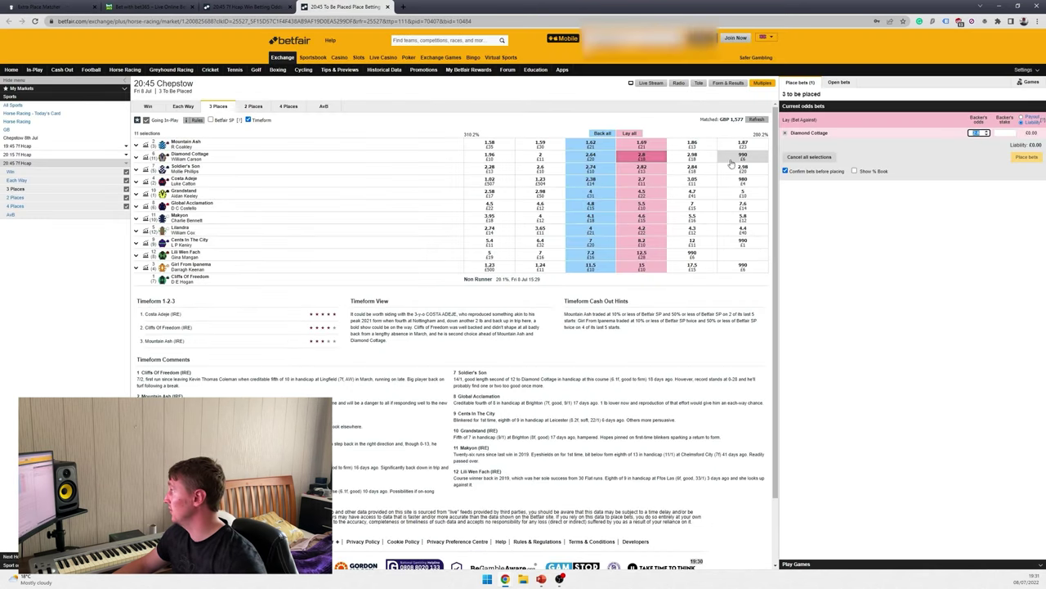
# Set Diamond Cottage's place lay odds to 2.80 in the Extra Place Matcher and check them against the Betfair place market.
pyautogui.click(81, 7)
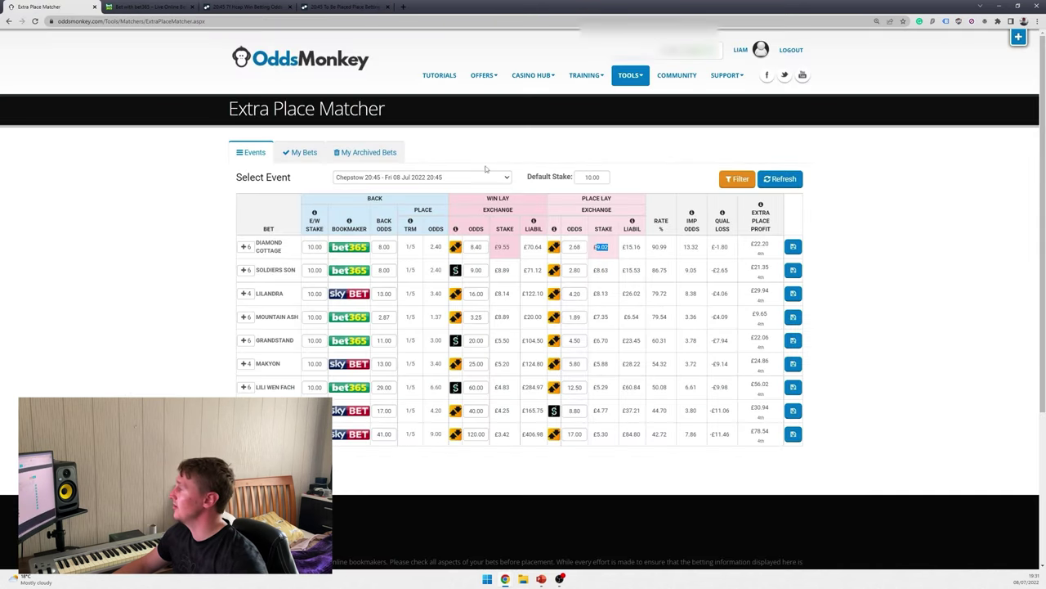
pyautogui.doubleClick(576, 247)
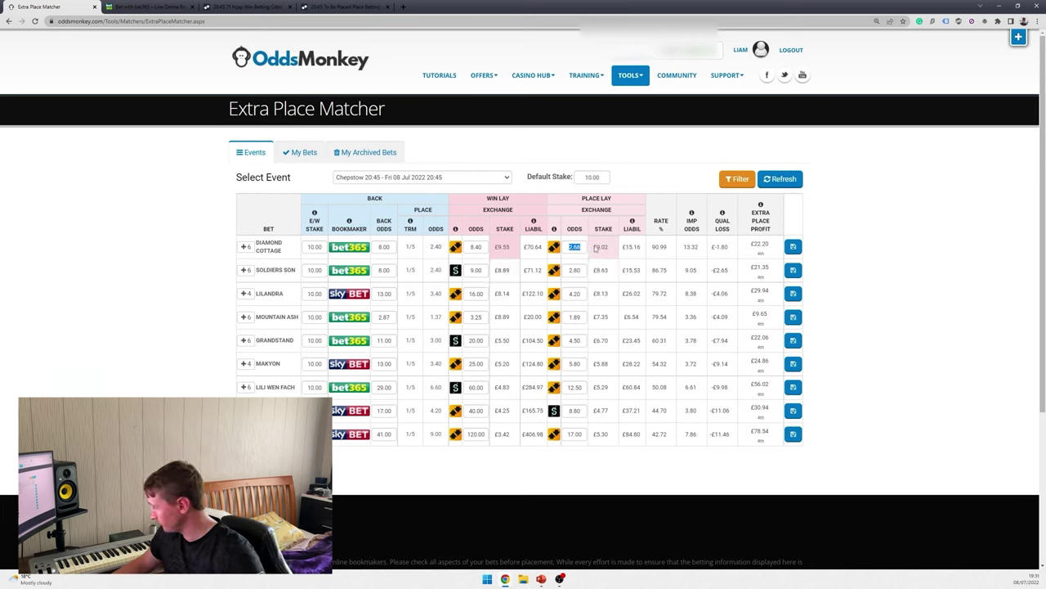
pyautogui.write('3')
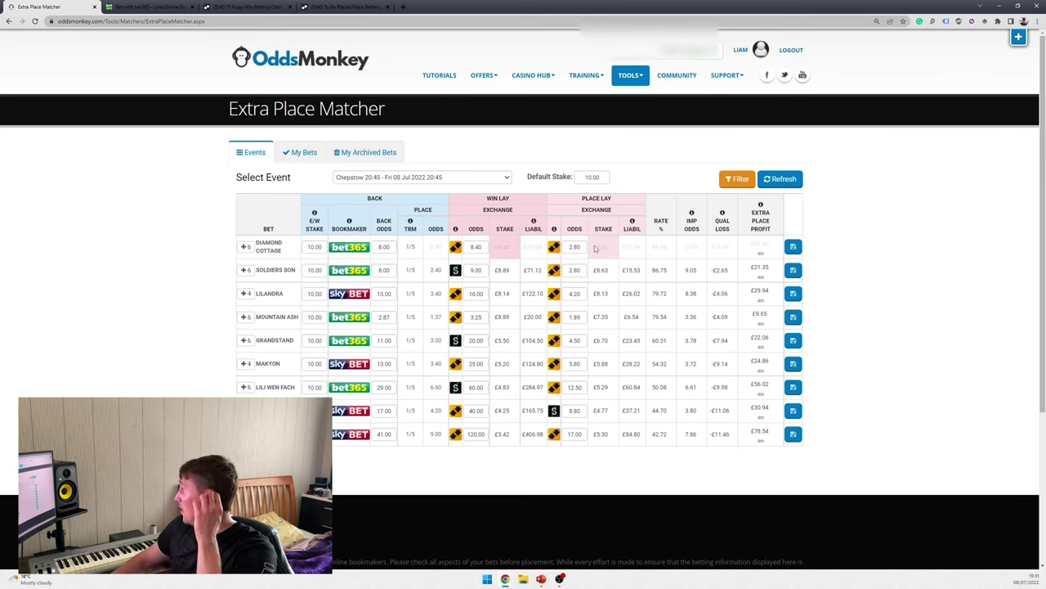
pyautogui.write('0')
pyautogui.click(325, 5)
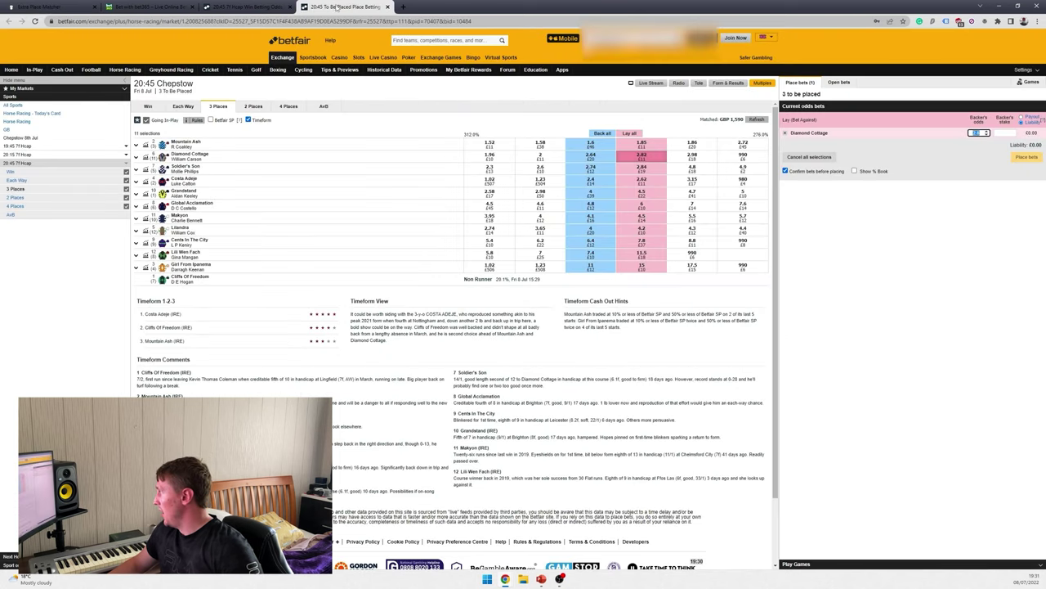
pyautogui.click(68, 5)
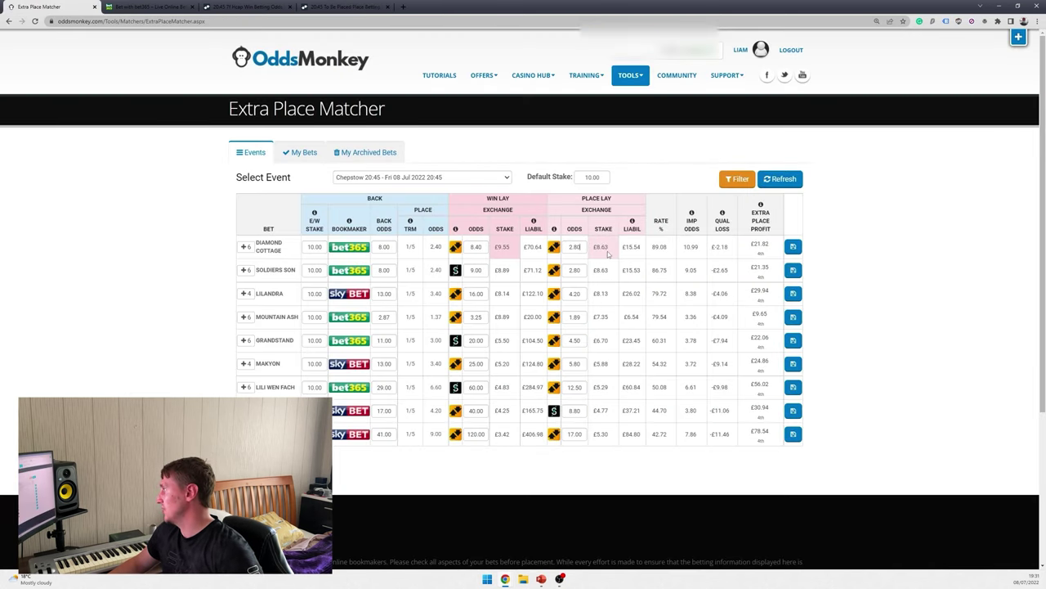
# Copy Diamond Cottage's place lay stake of 8.63 and enter it as the backer's stake in the Betfair 3 Places bet slip.
pyautogui.doubleClick(602, 247)
pyautogui.rightClick(606, 250)
pyautogui.click(627, 279)
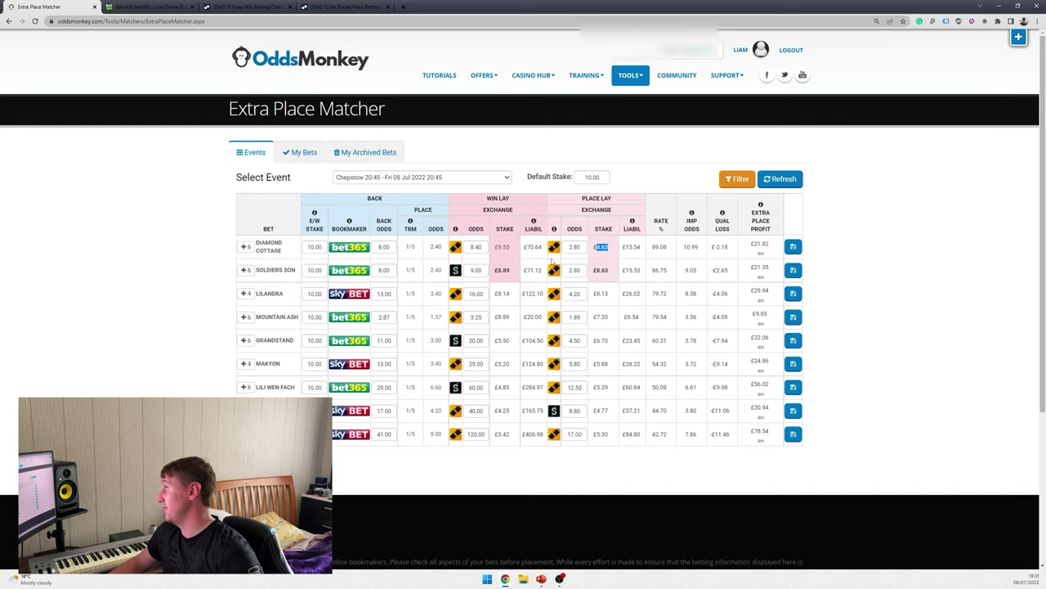
pyautogui.hotkey('ctrl', 'shift', 'Tab')
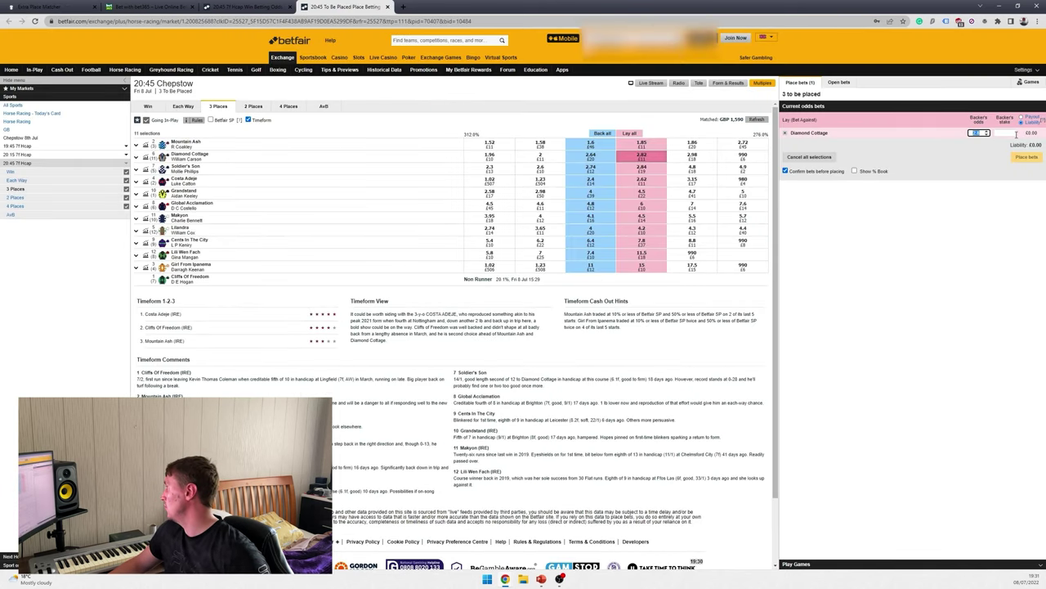
pyautogui.click(1004, 133)
pyautogui.hotkey('ctrl', 'v')
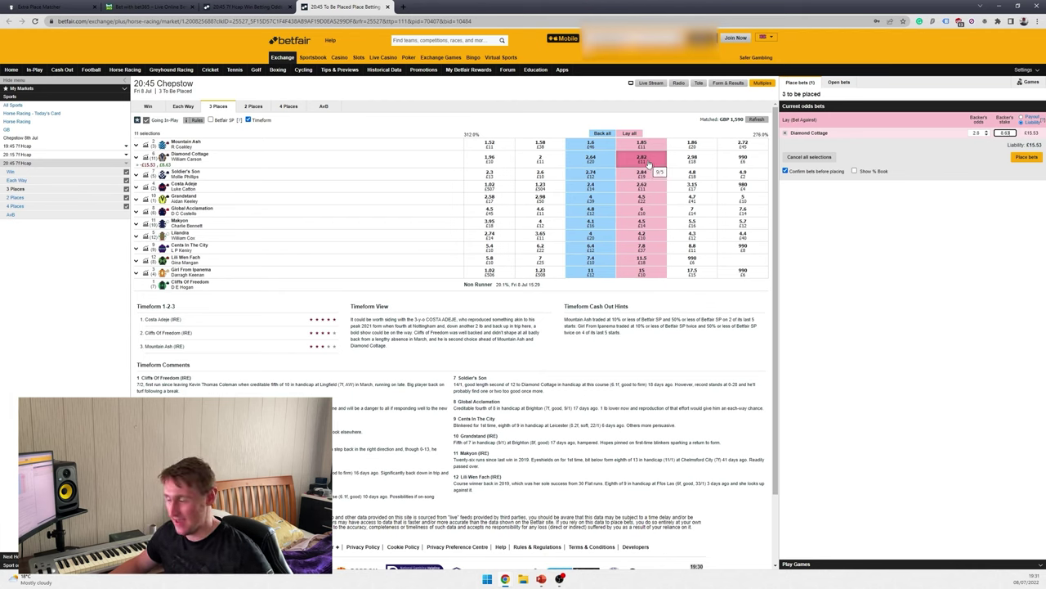
# Compare the Betfair place lay liability with the Extra Place Matcher and check the number of places in the bet slip's market title.
pyautogui.moveTo(1004, 146); pyautogui.dragTo(1043, 147)
pyautogui.click(41, 7)
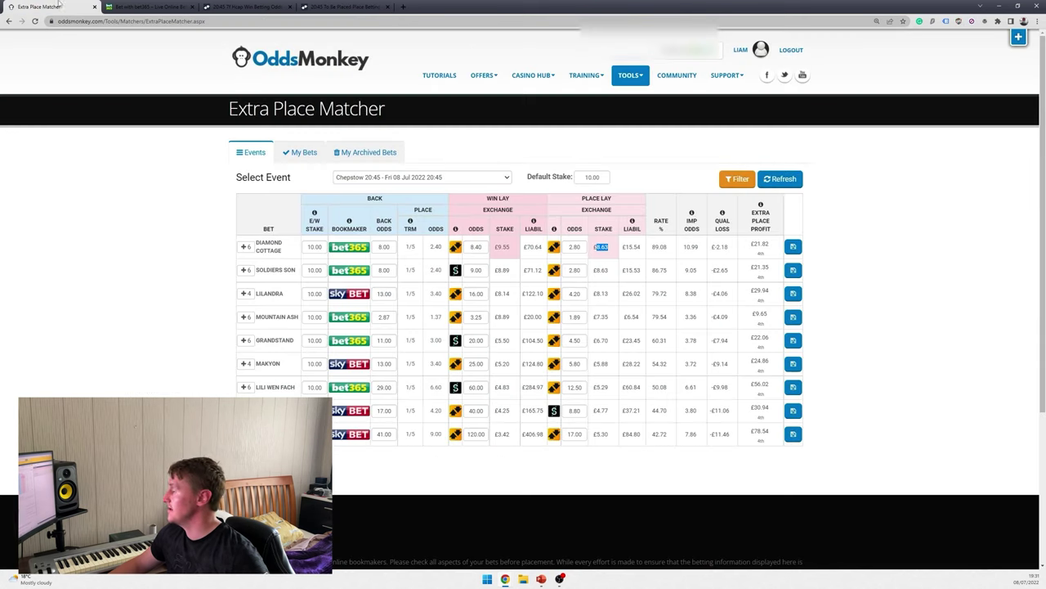
pyautogui.moveTo(622, 247); pyautogui.dragTo(645, 249)
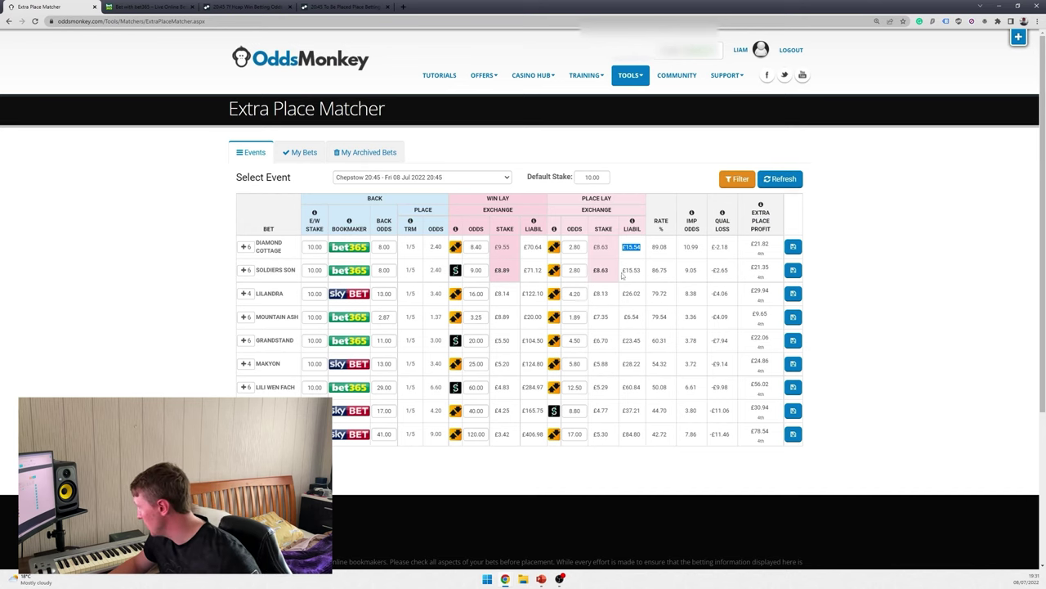
pyautogui.click(368, 7)
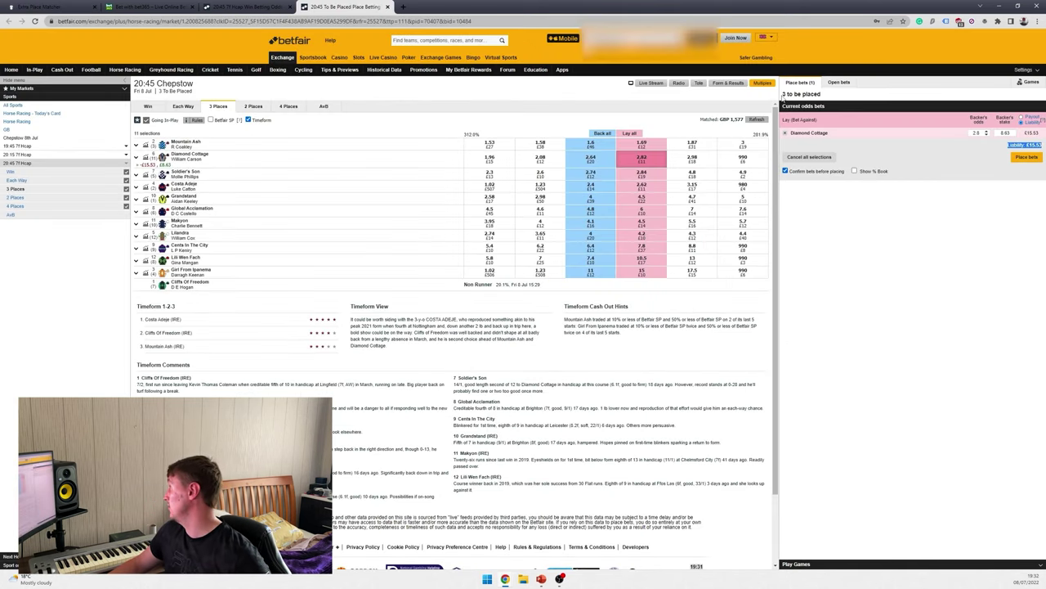
pyautogui.moveTo(782, 96); pyautogui.dragTo(825, 97)
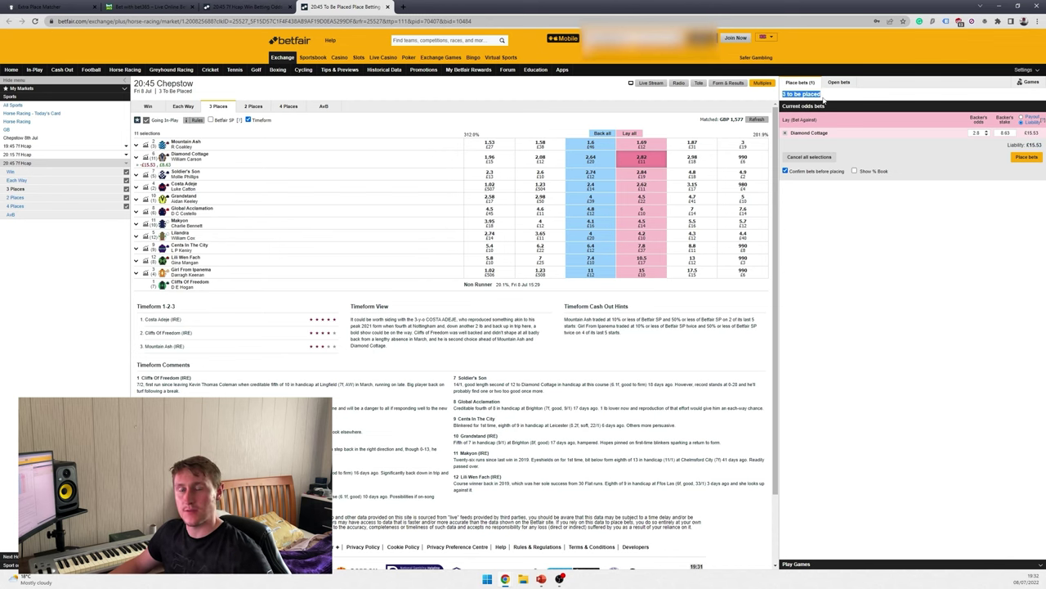
# Review the 8.45 Chepstow race at bet365 and Diamond Cottage's win and 3 Places lay bet slips at Betfair.
pyautogui.click(163, 7)
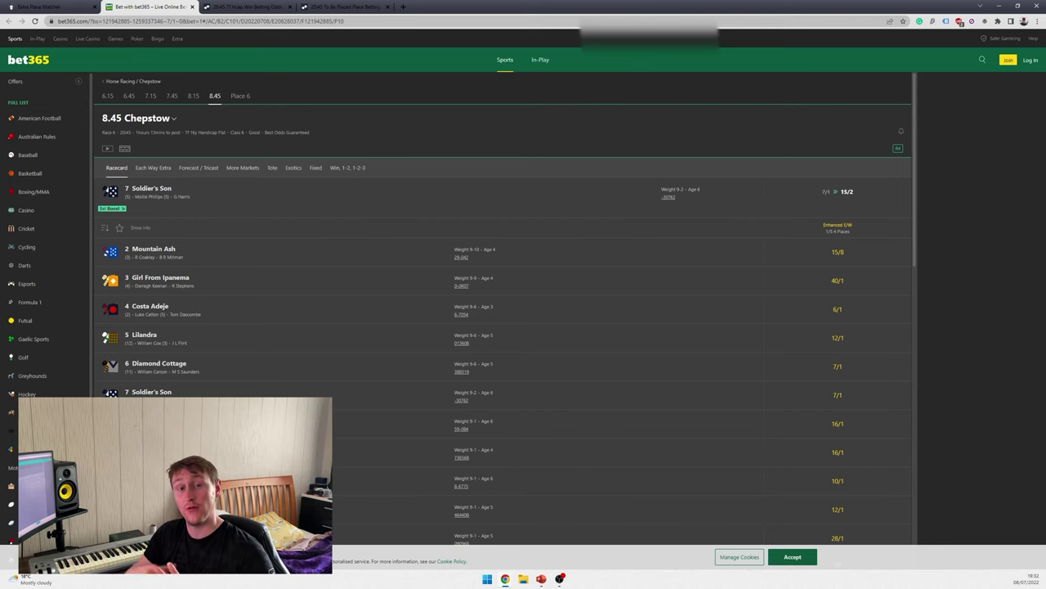
pyautogui.click(241, 7)
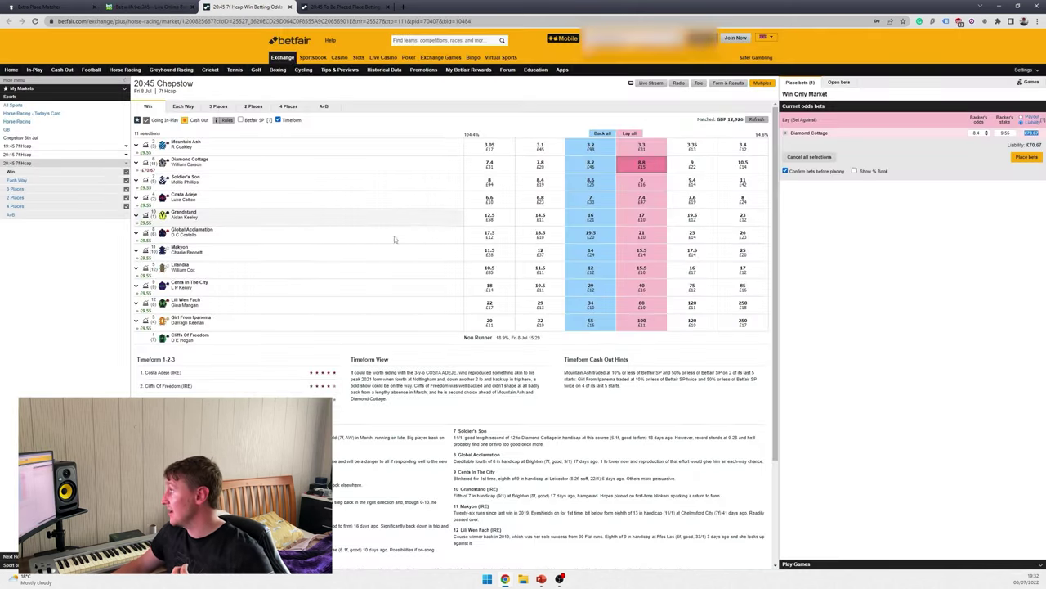
pyautogui.hotkey('ctrl', 'Tab')
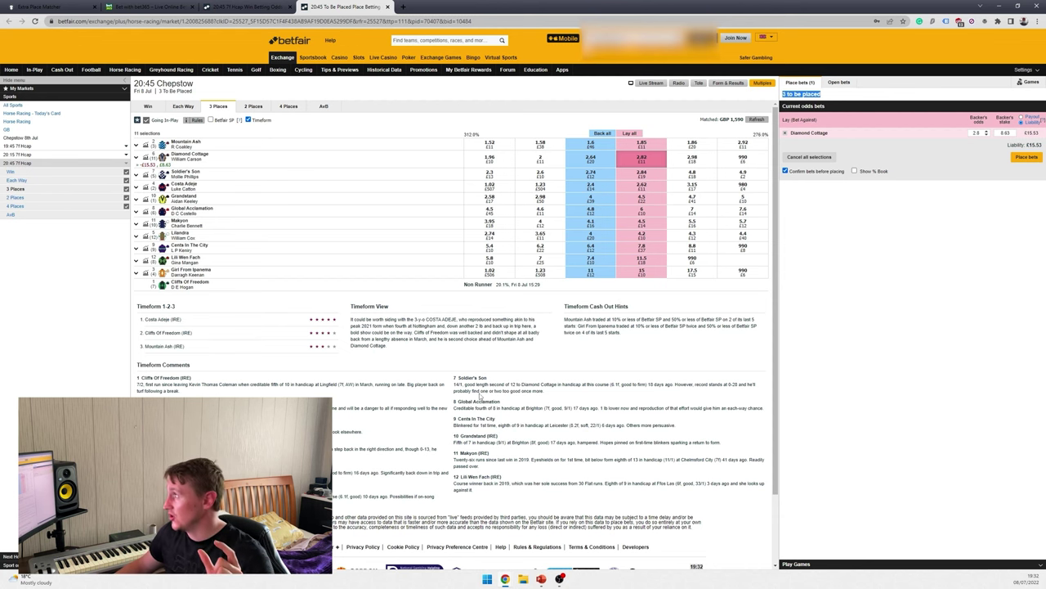
# Examine Diamond Cottage's extra place profit, qualifying loss, rating and implied odds in the Extra Place Matcher.
pyautogui.click(81, 6)
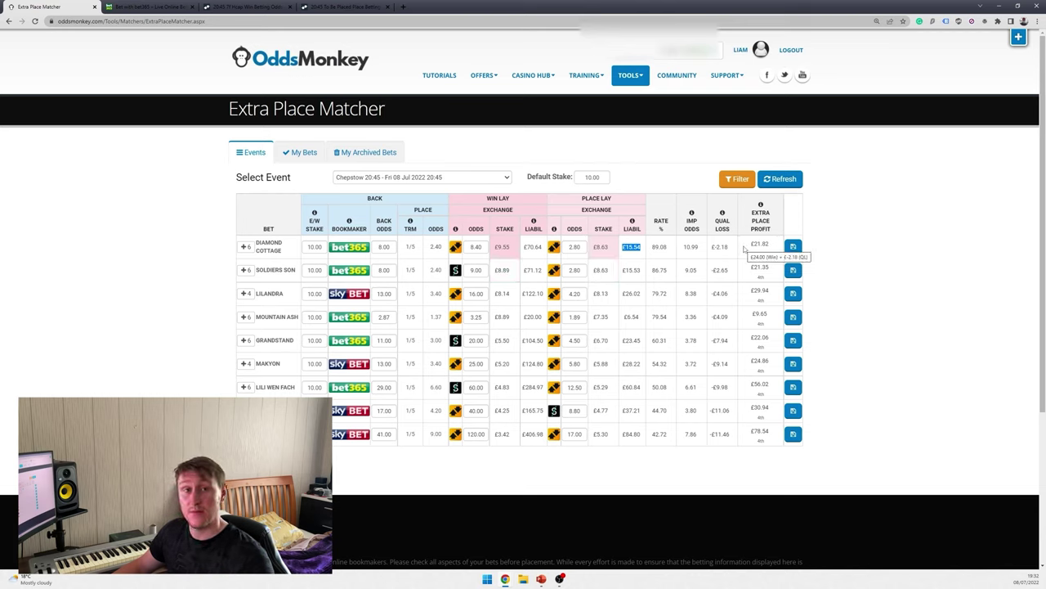
pyautogui.moveTo(750, 243); pyautogui.dragTo(777, 252)
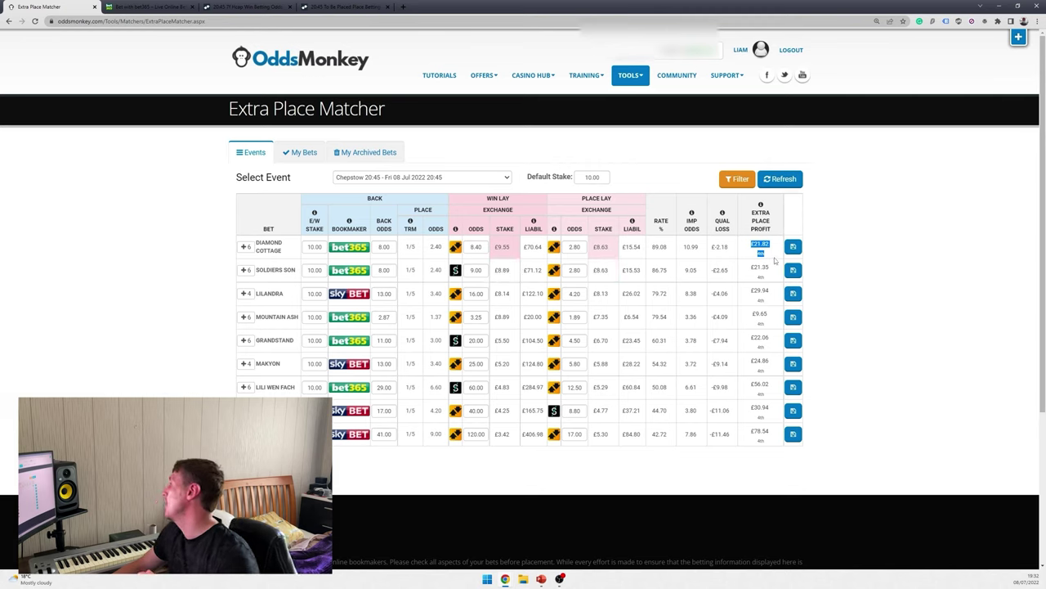
pyautogui.moveTo(776, 257)
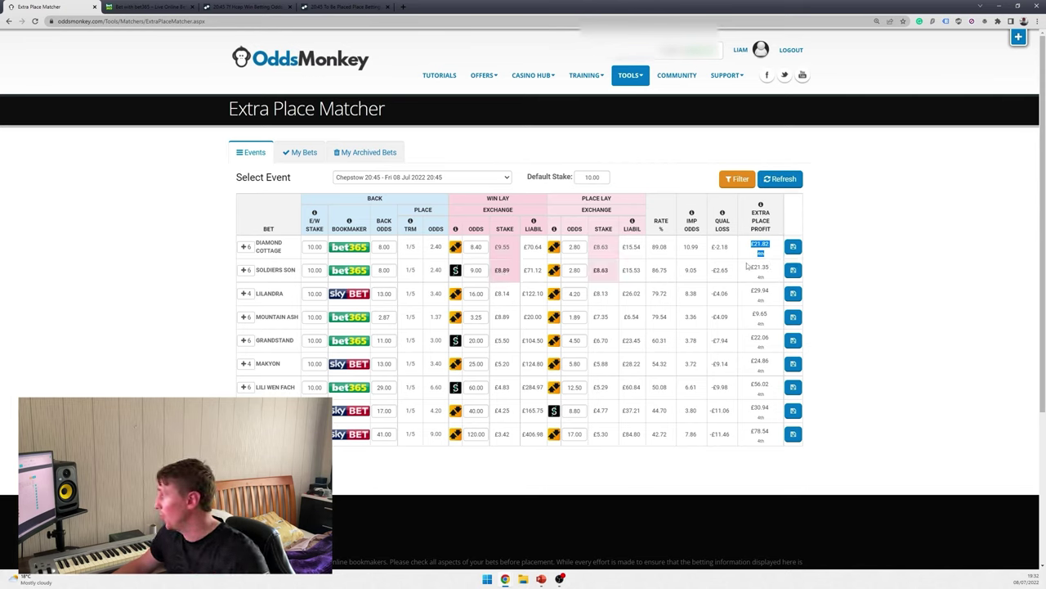
pyautogui.moveTo(710, 247); pyautogui.dragTo(734, 251)
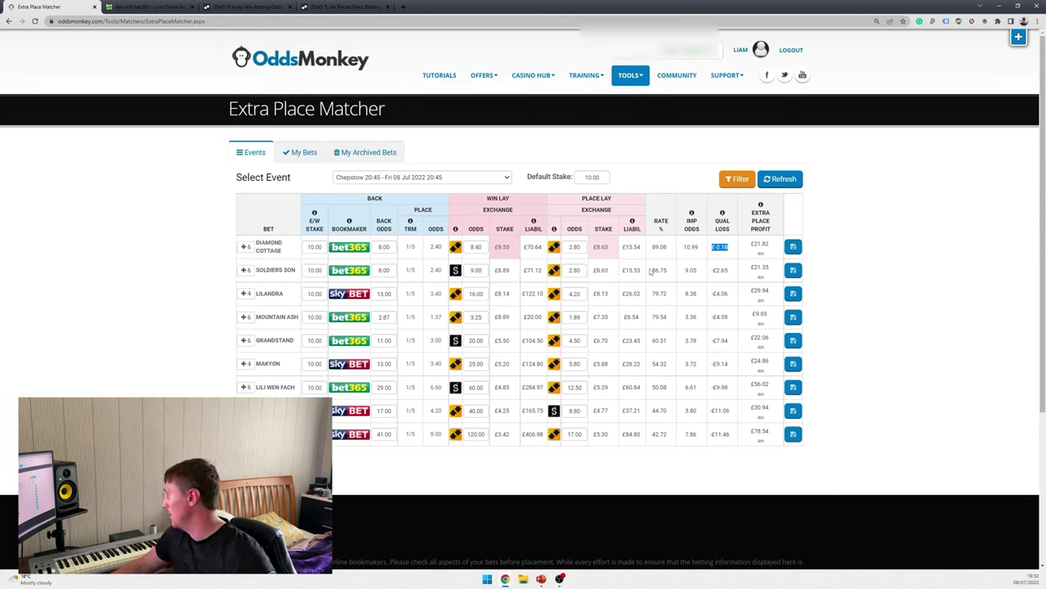
pyautogui.doubleClick(659, 247)
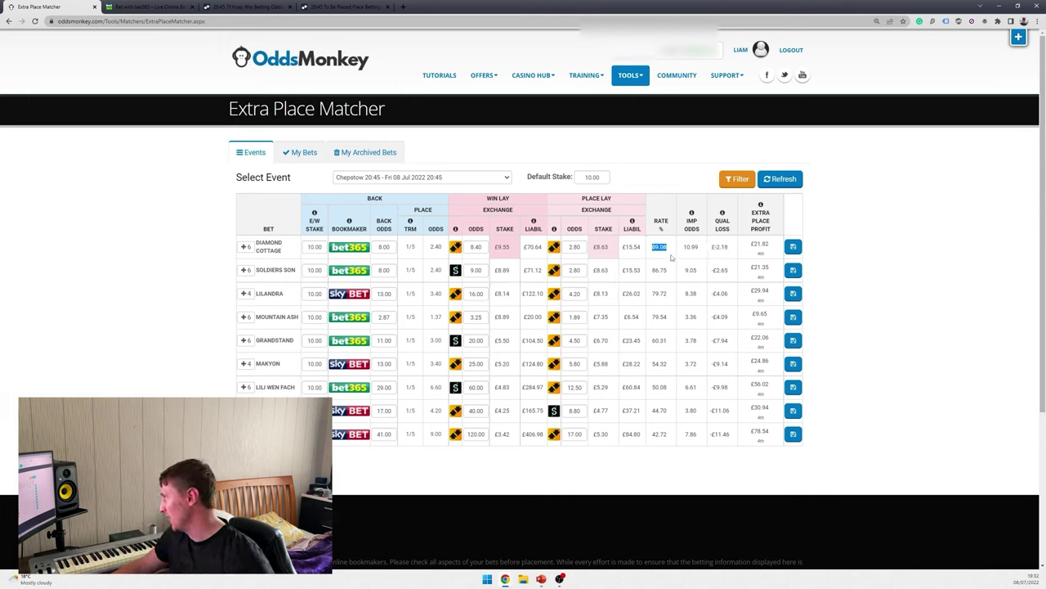
pyautogui.doubleClick(691, 247)
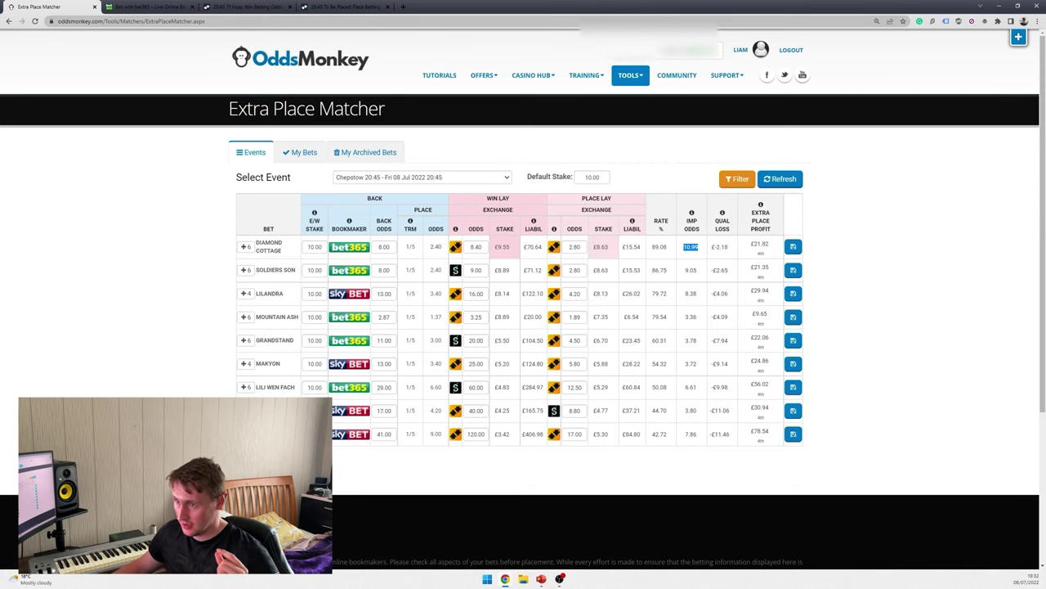